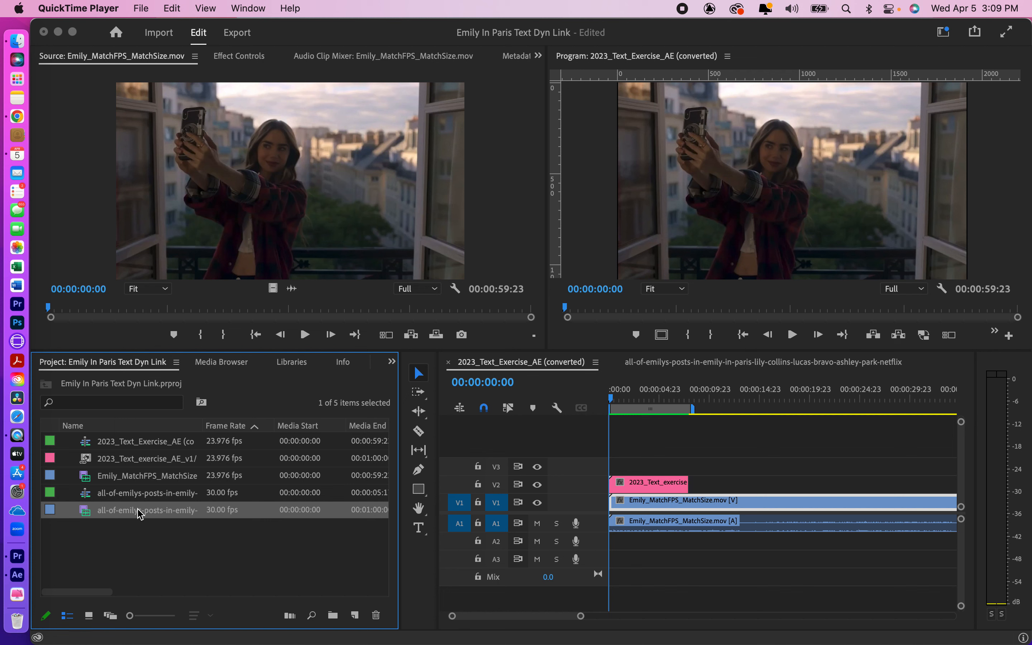
Open the media export settings for the 30 fps all-of-emilys-posts source clip.
{"action": "left_click", "coordinate": [139, 513]}
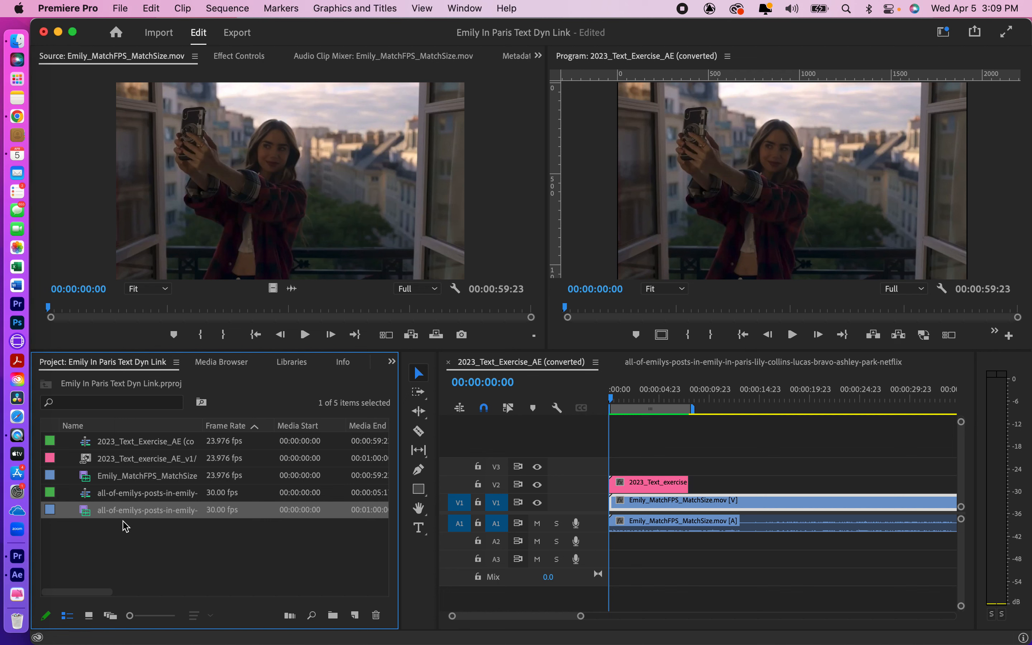
{"action": "left_click", "coordinate": [127, 510]}
{"action": "left_click", "coordinate": [120, 542]}
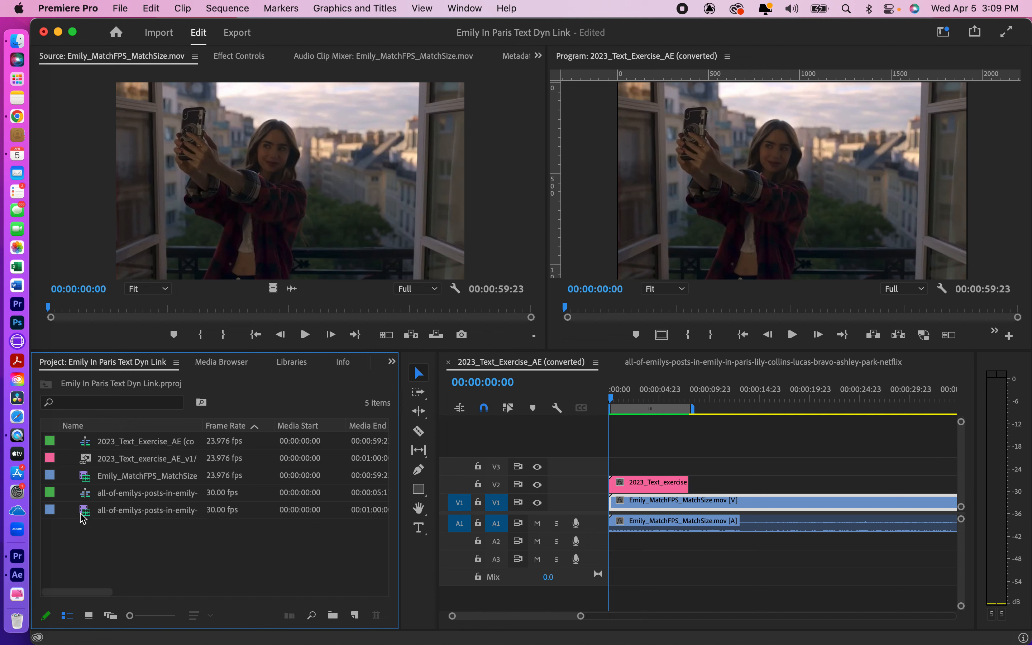
{"action": "right_click", "coordinate": [86, 514]}
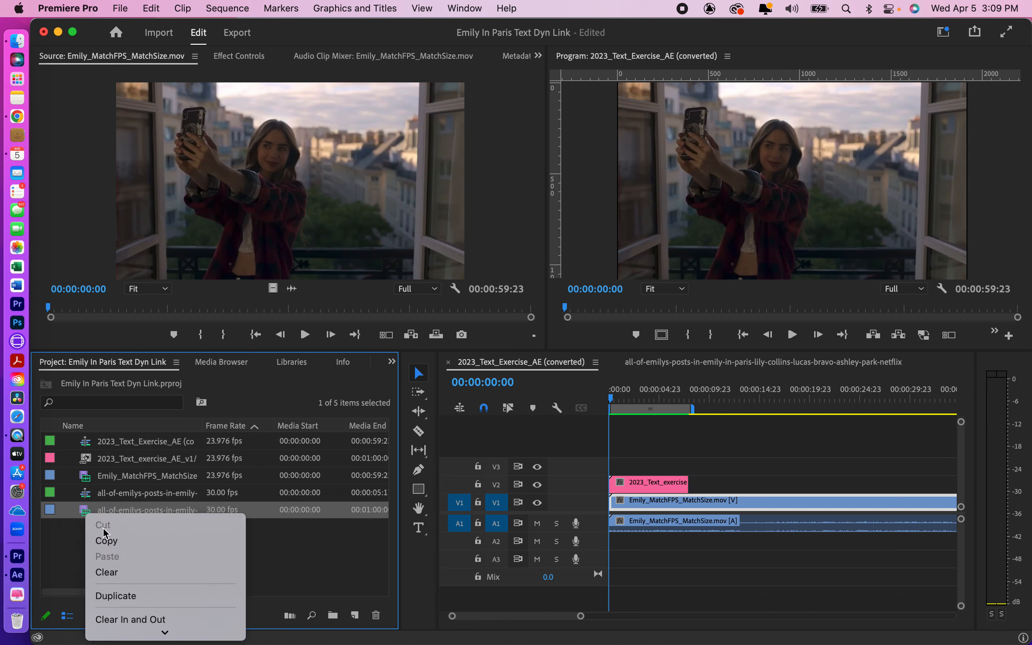
{"action": "mouse_move", "coordinate": [122, 638]}
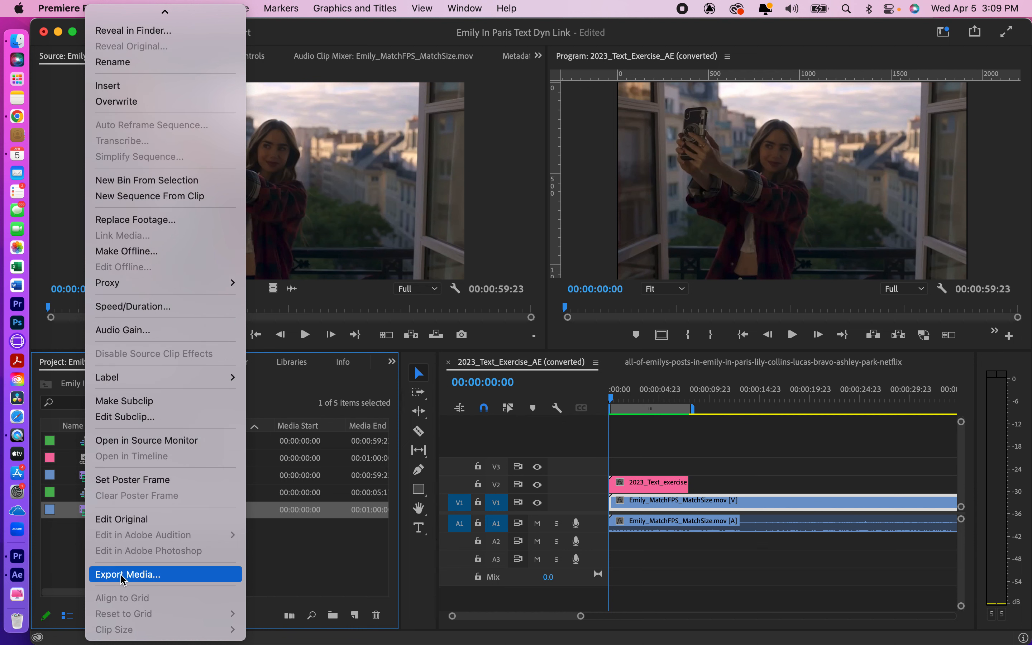
{"action": "left_click", "coordinate": [123, 577]}
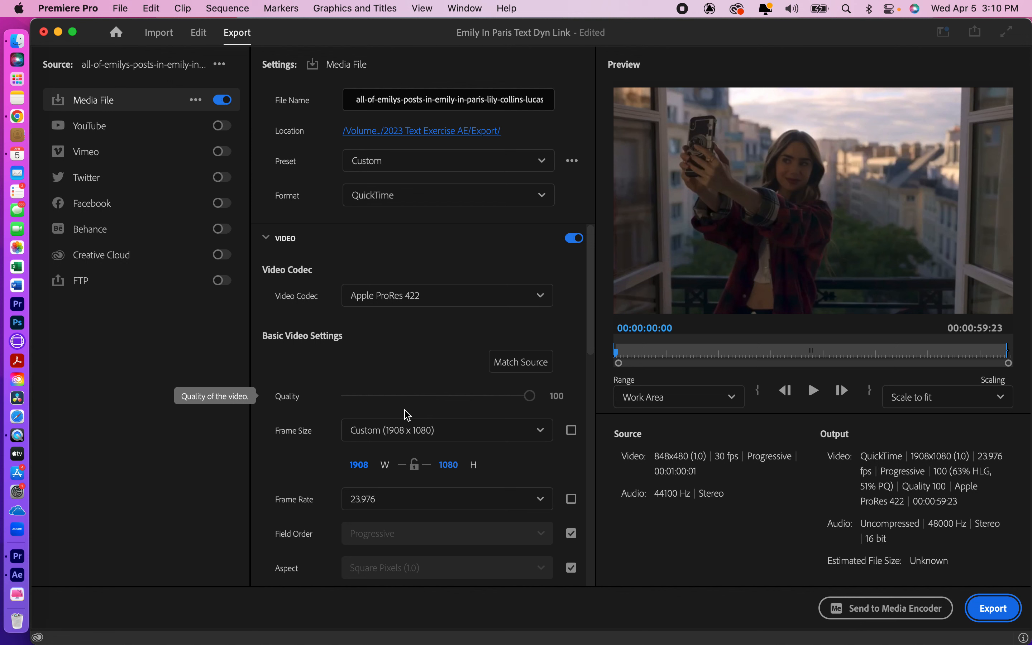
Try an export frame width of 1920, and return to the editing workspace without exporting.
{"action": "left_click", "coordinate": [357, 464]}
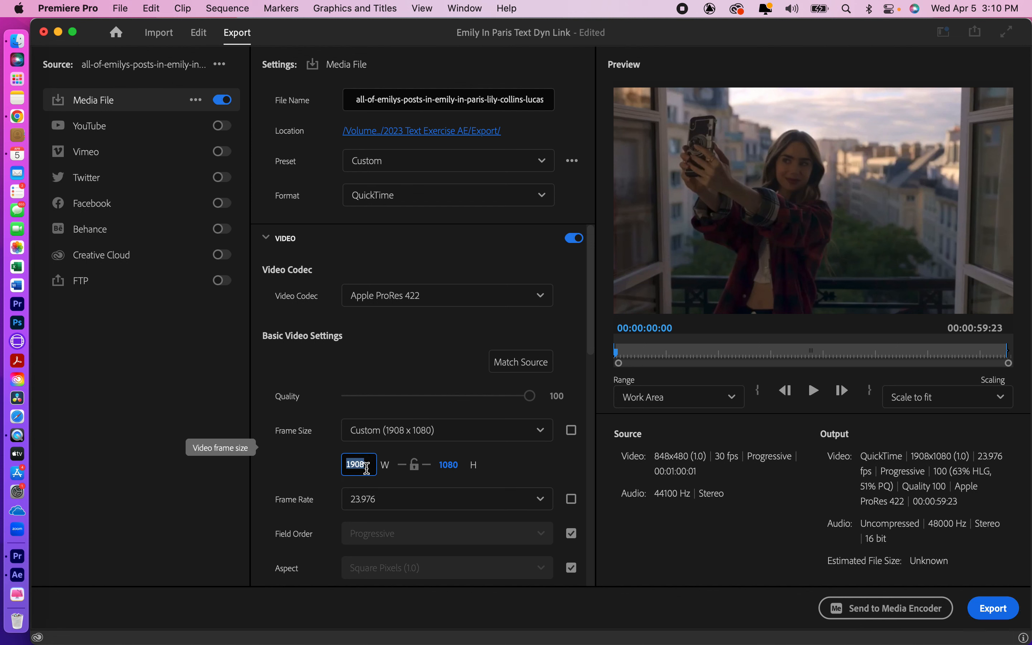
{"action": "type", "text": "1920"}
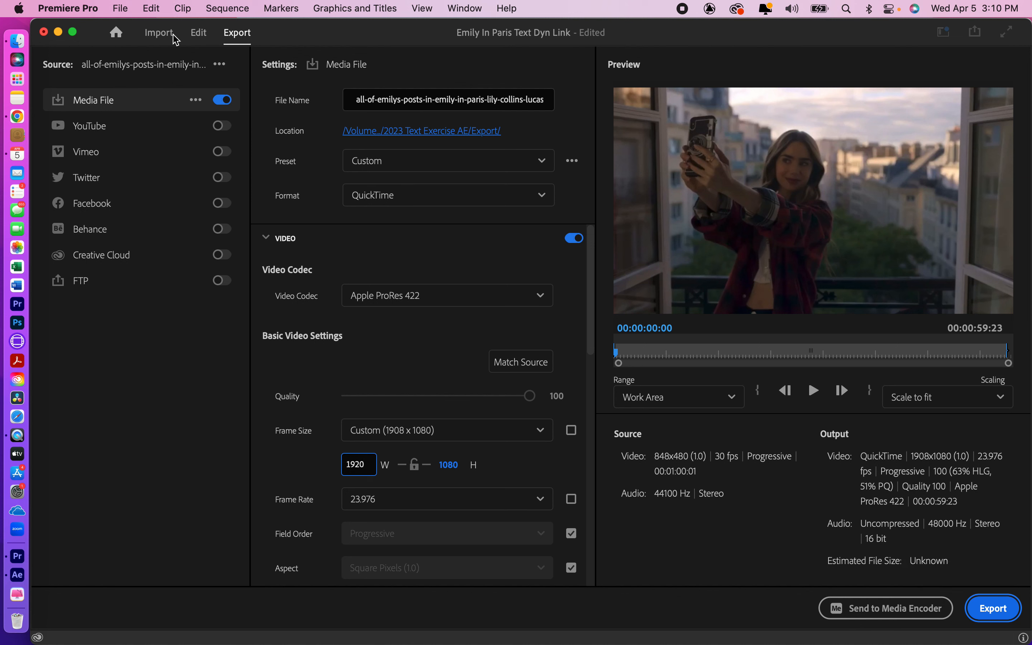
{"action": "left_click", "coordinate": [197, 38]}
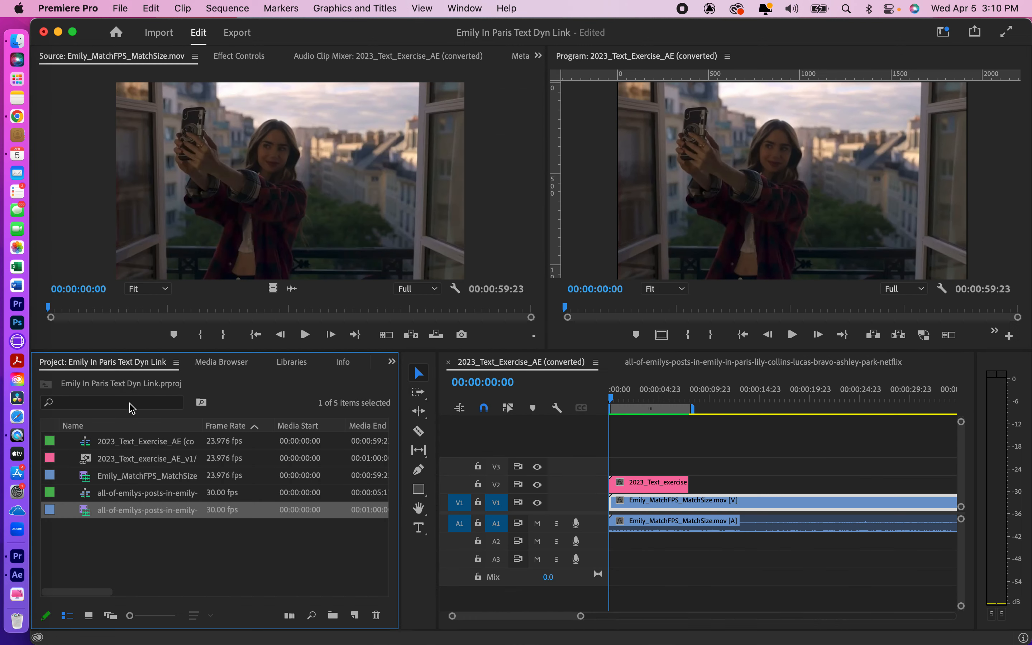
Switch to After Effects and preview the composition with the Emily_MatchFPS_MatchSize.mov layer selected.
{"action": "left_click", "coordinate": [125, 482]}
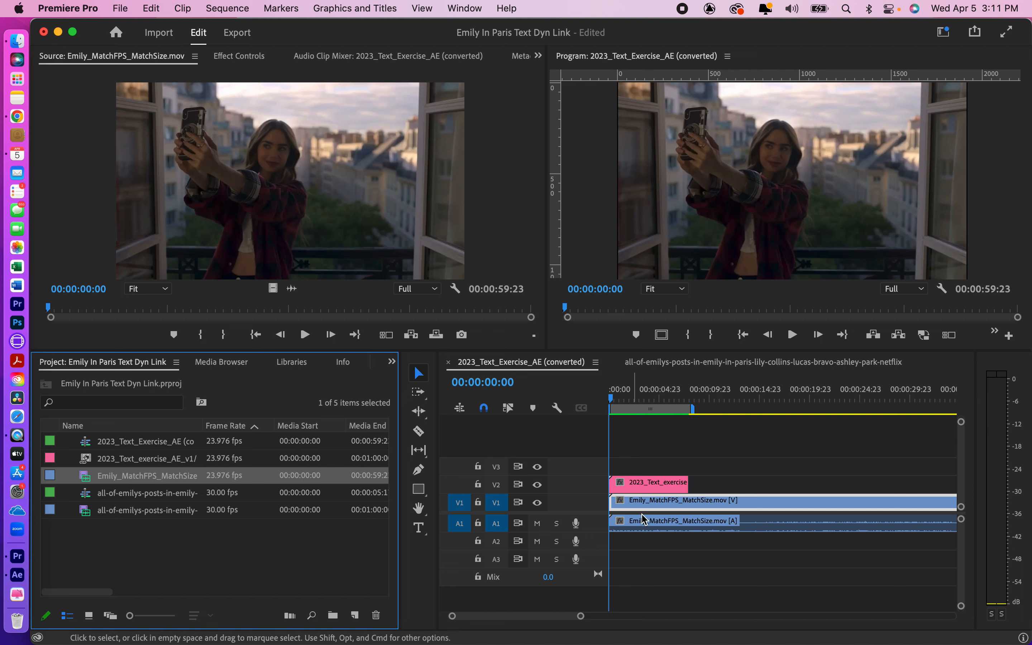
{"action": "key", "text": "super+Tab"}
{"action": "key", "text": "super+Tab"}
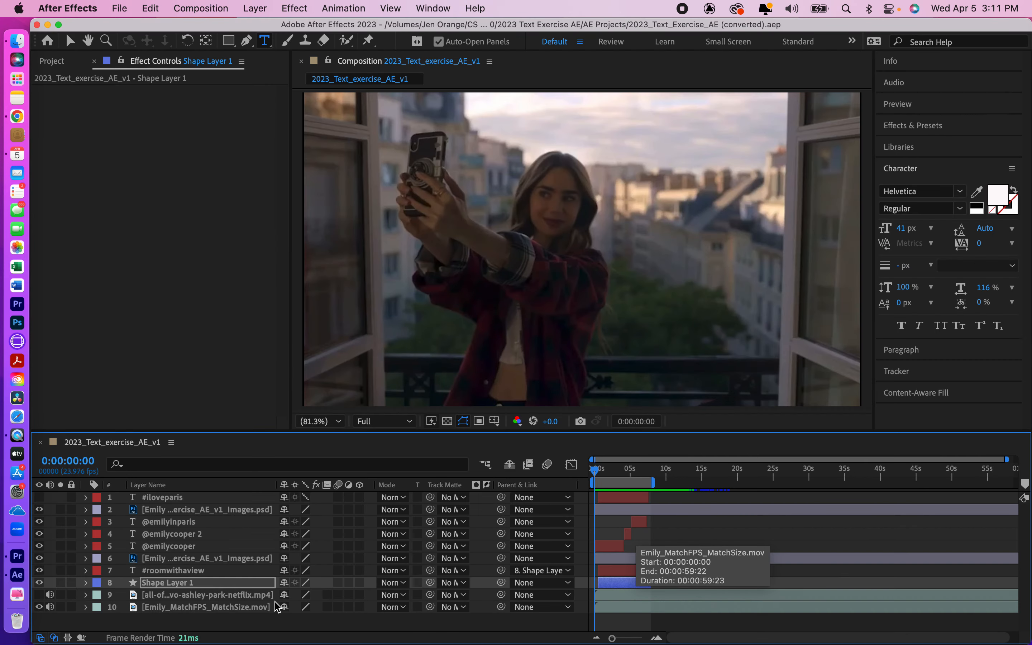
{"action": "left_click", "coordinate": [211, 607]}
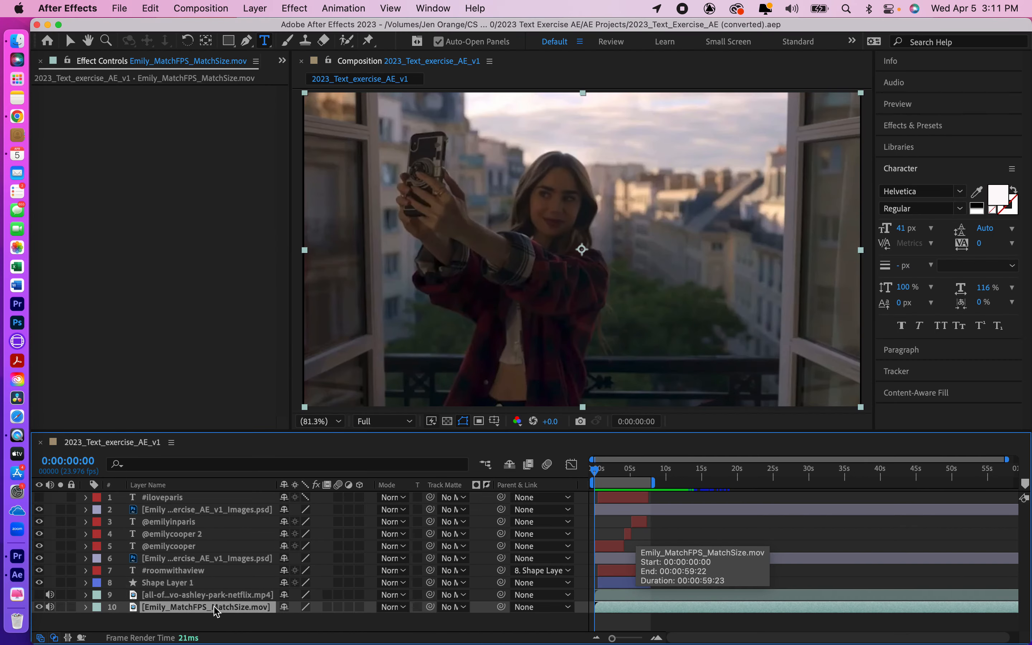
{"action": "left_click", "coordinate": [38, 606]}
{"action": "key", "text": "space"}
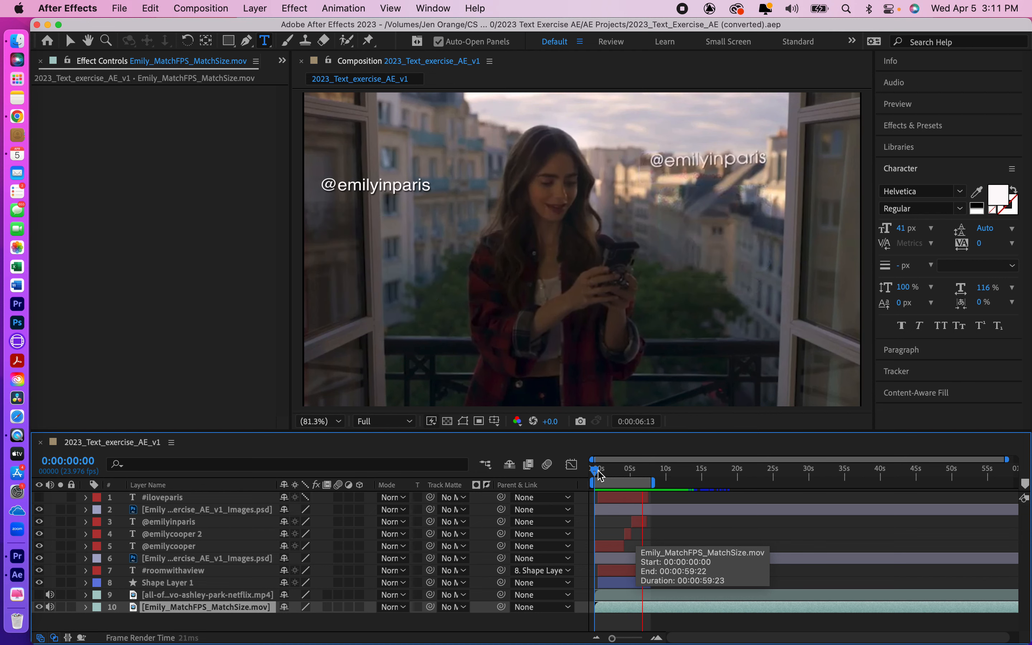
{"action": "key", "text": "space"}
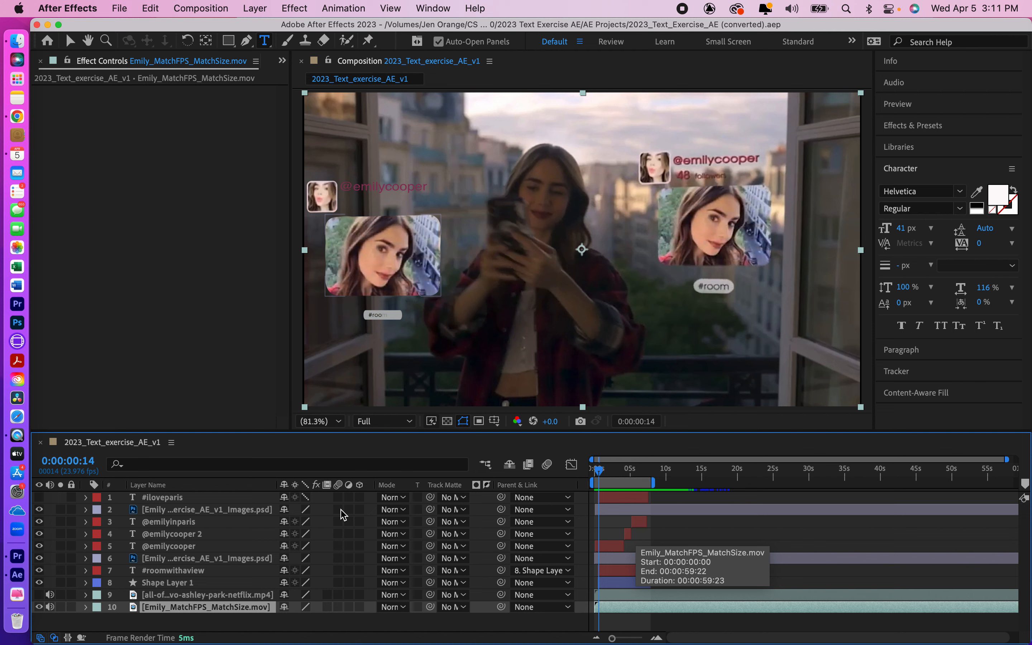
{"action": "left_click", "coordinate": [208, 9]}
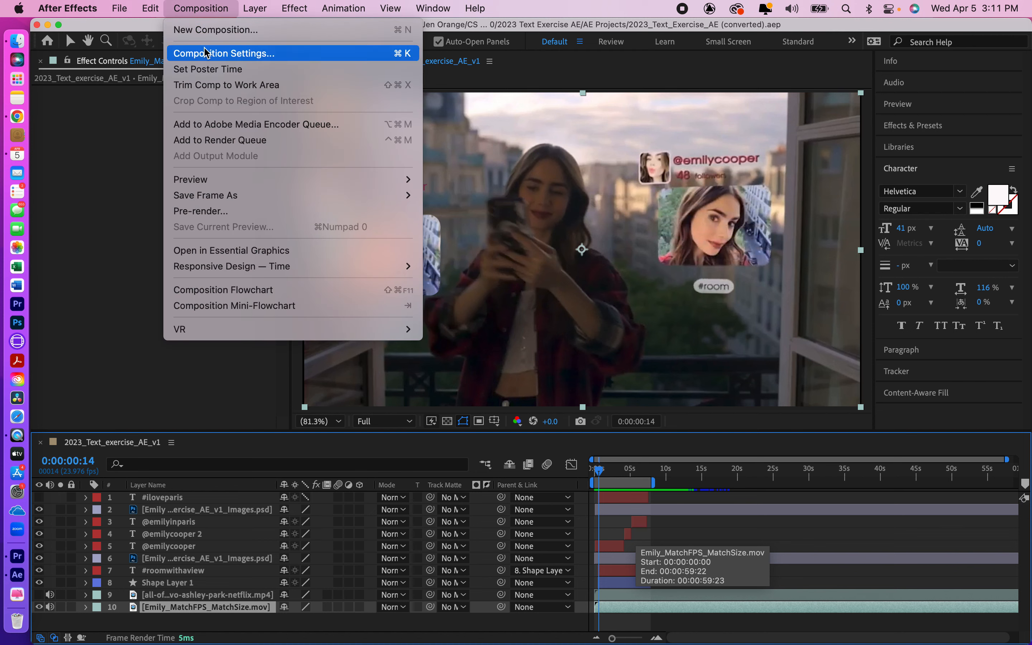
{"action": "left_click", "coordinate": [99, 126]}
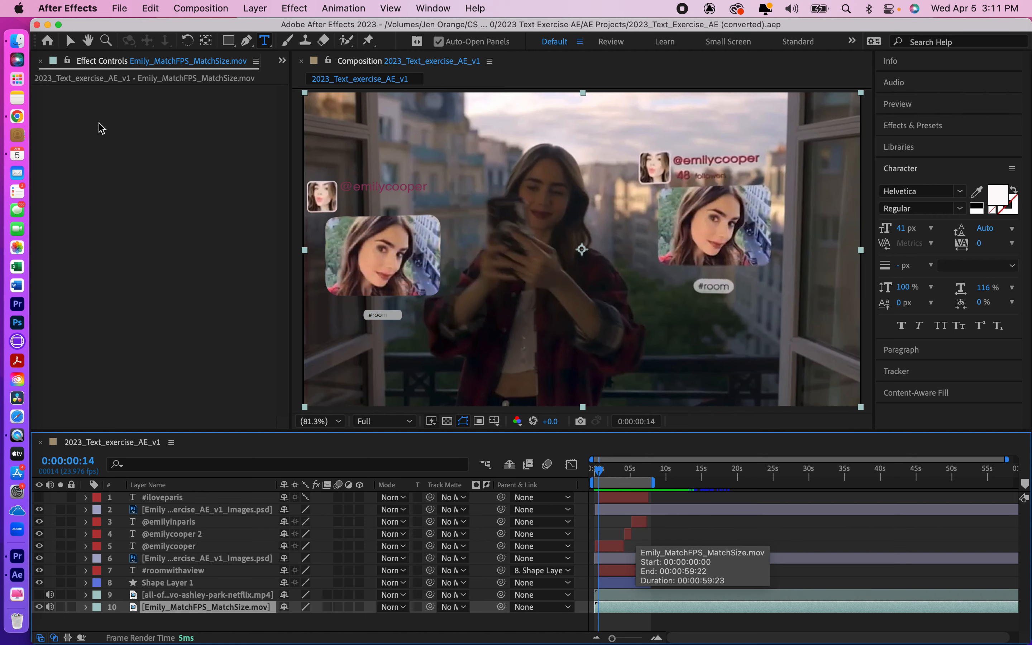
Switch to Premiere Pro and, with the linked text composition on V2 selected, move the playhead to 00:00:01:12.
{"action": "key", "text": "super+Tab"}
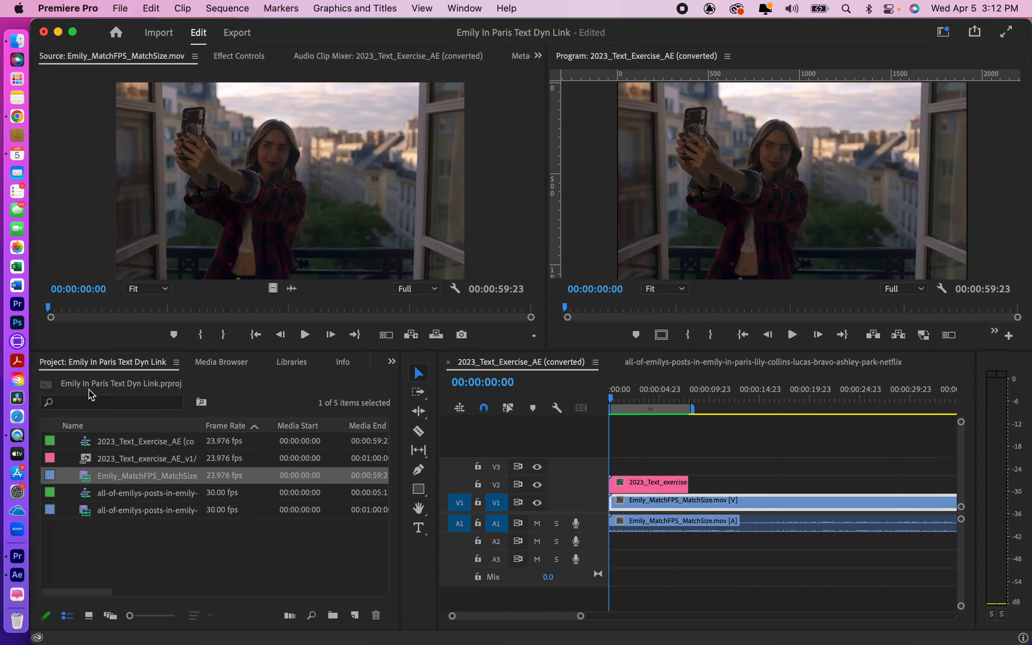
{"action": "left_click", "coordinate": [129, 513]}
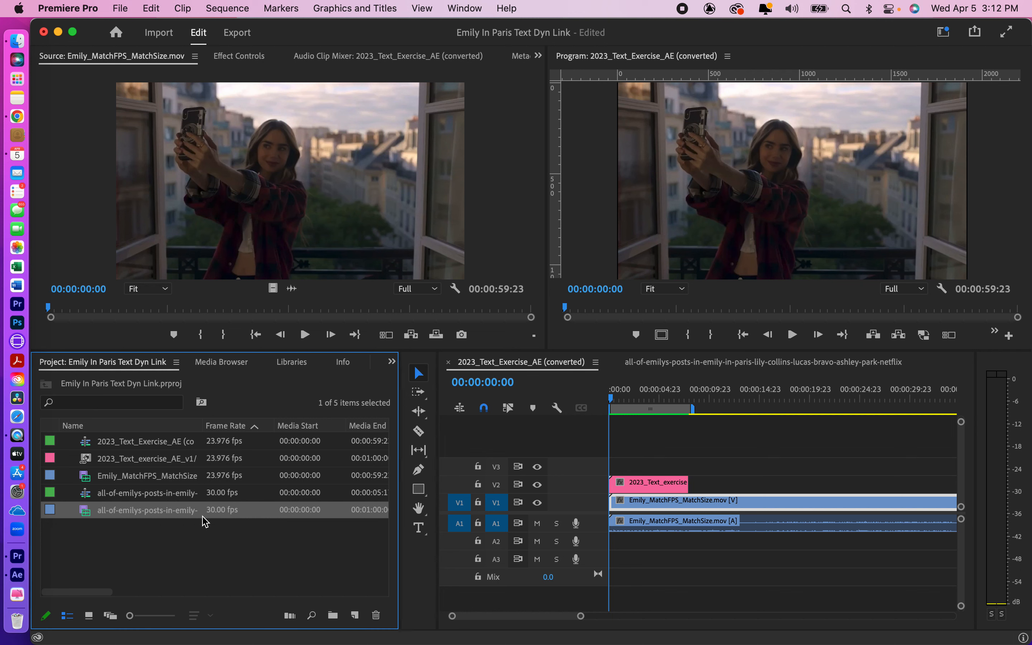
{"action": "right_click", "coordinate": [130, 515]}
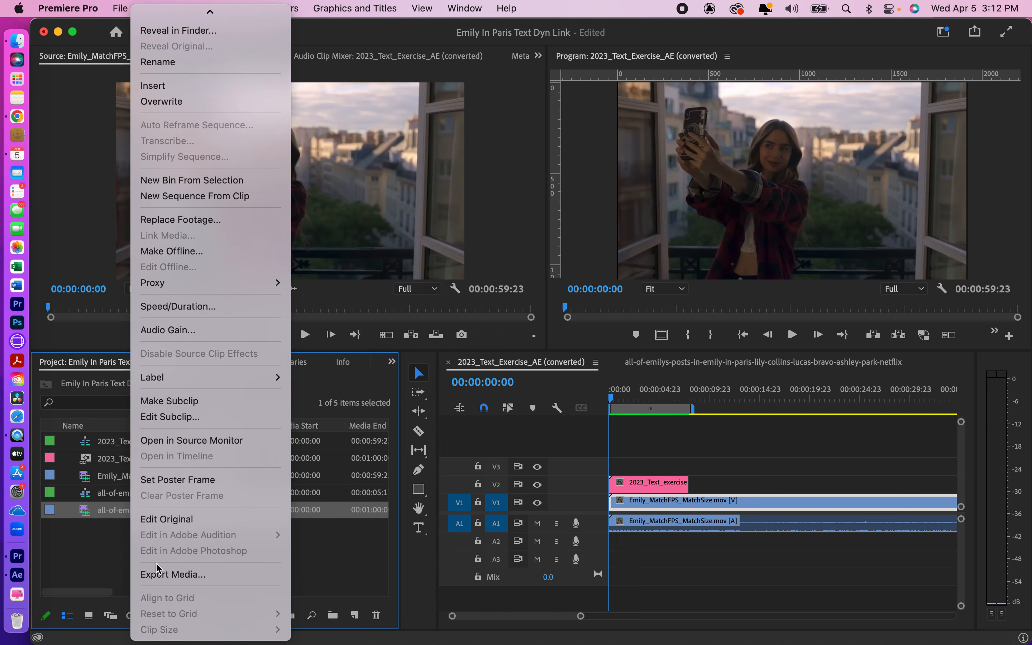
{"action": "left_click", "coordinate": [105, 543]}
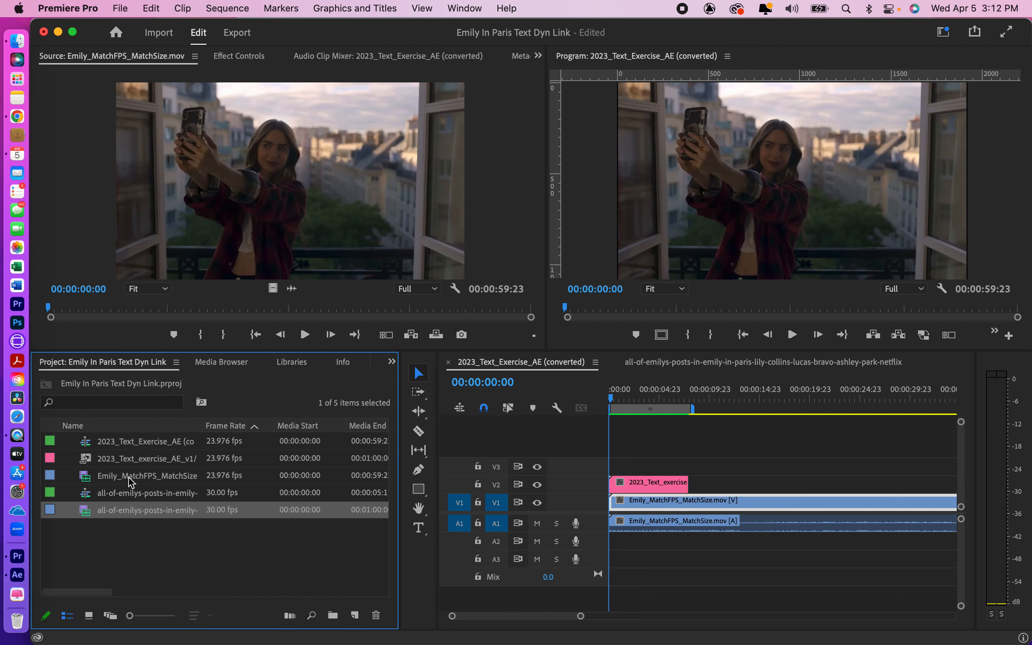
{"action": "left_click", "coordinate": [132, 479]}
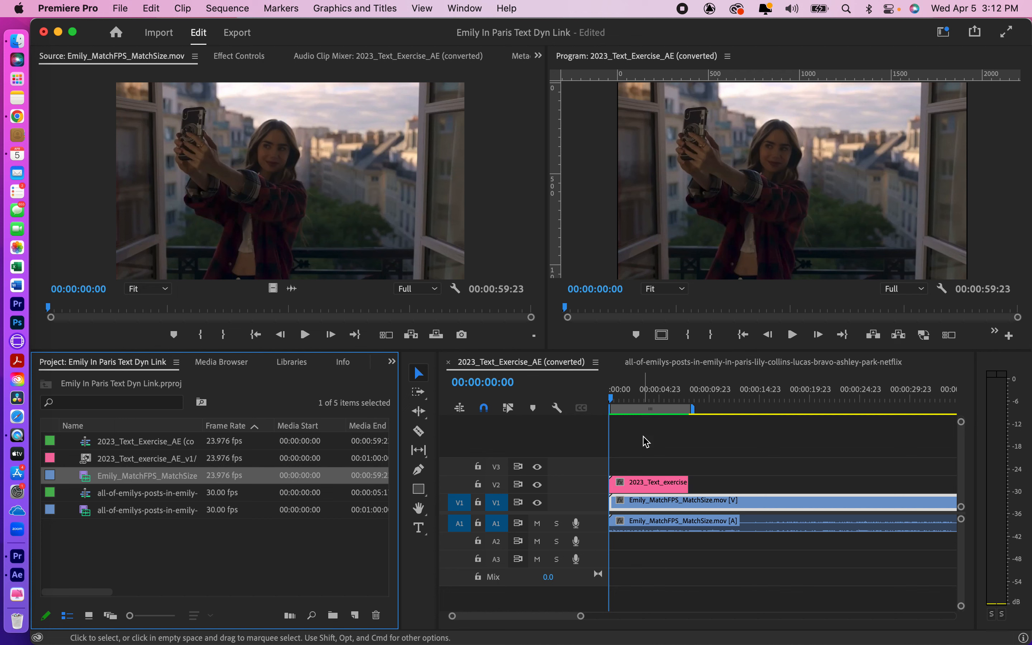
{"action": "left_click", "coordinate": [640, 491]}
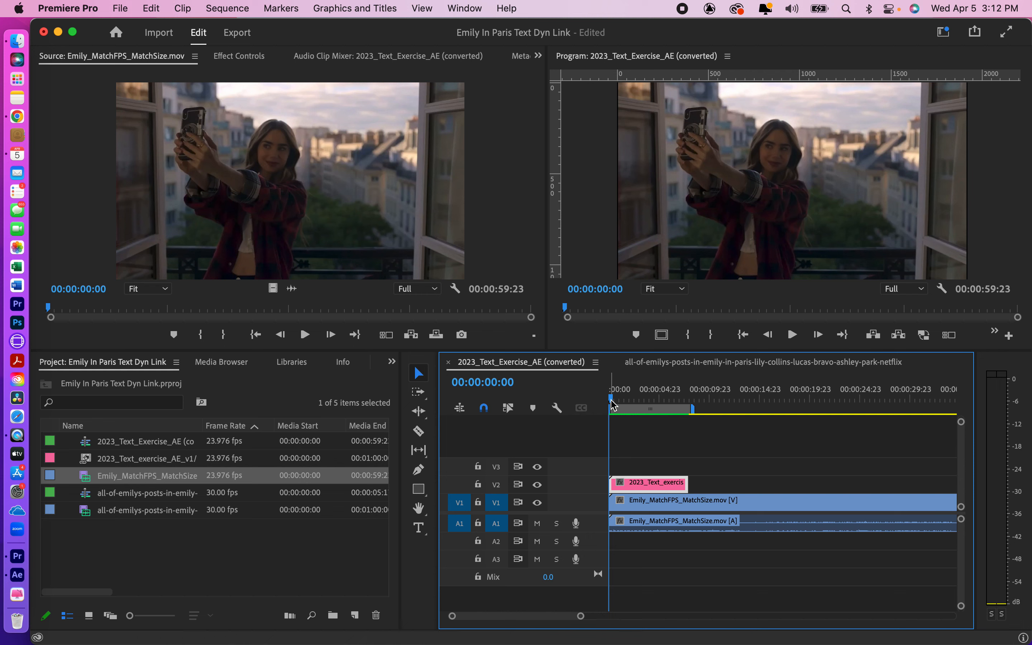
{"action": "left_click_drag", "start_coordinate": [613, 405], "coordinate": [625, 409]}
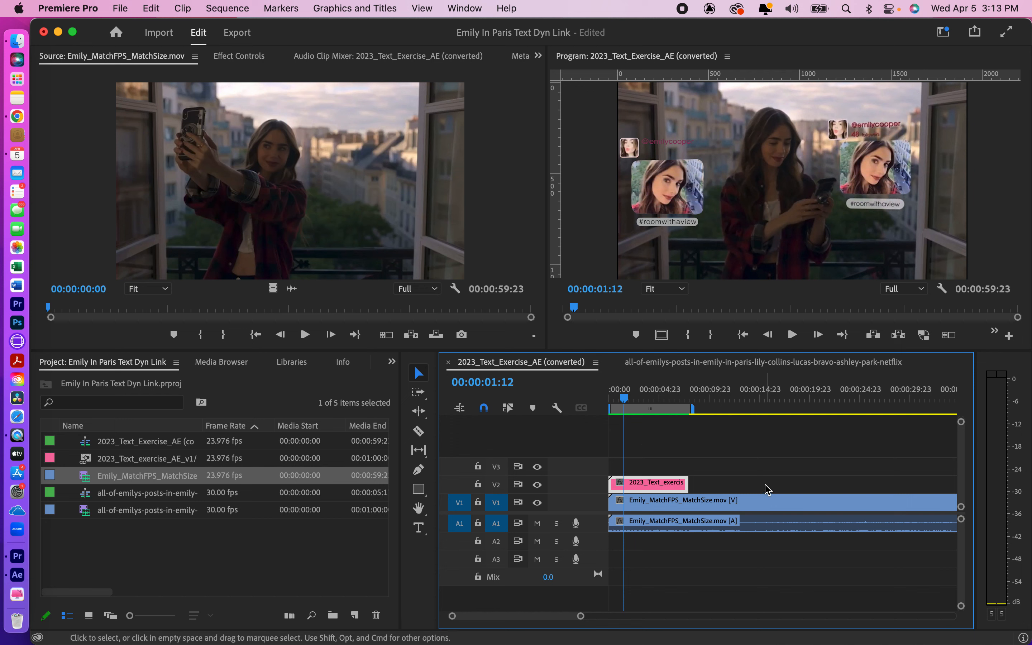
Switch to After Effects and, at 0:00:01:19, cycle the quality and sampling of the layer 2 images PSD back to best.
{"action": "key", "text": "super+Tab"}
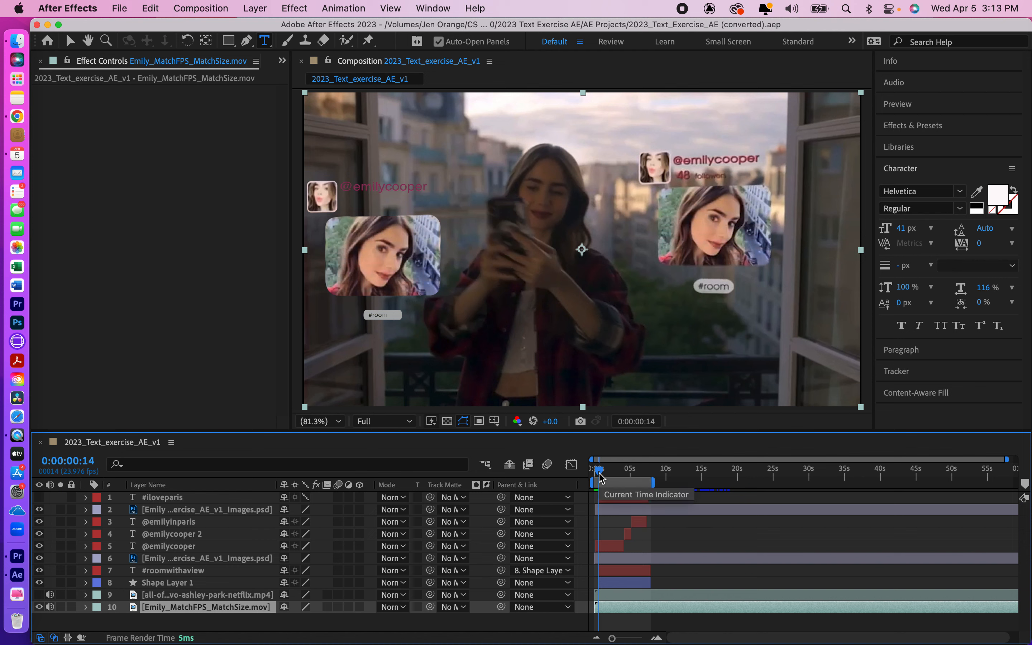
{"action": "left_click_drag", "start_coordinate": [600, 478], "coordinate": [608, 472]}
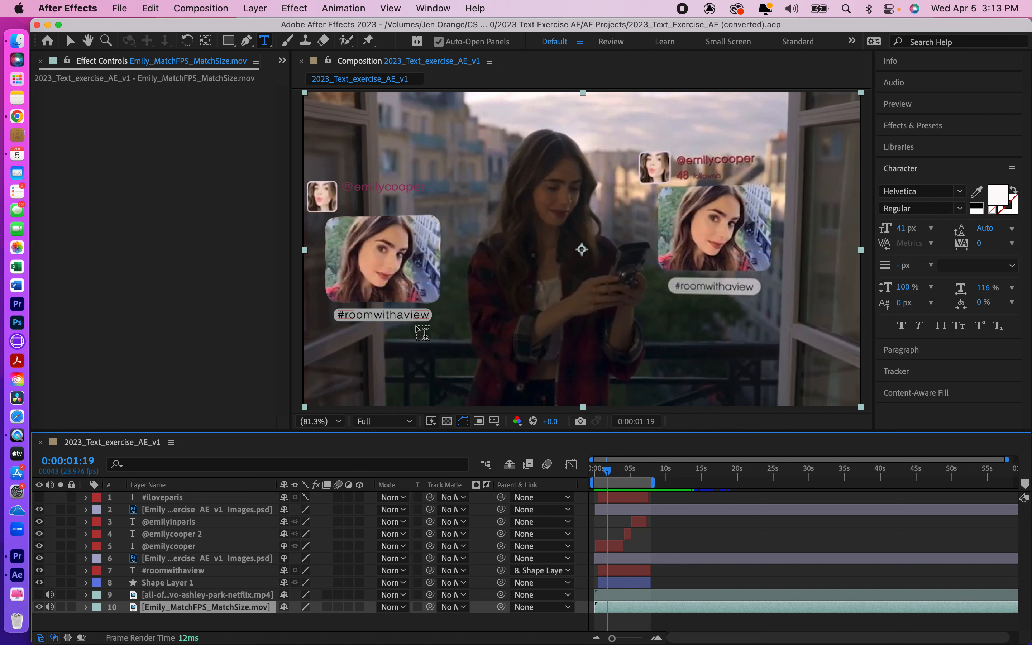
{"action": "left_click", "coordinate": [305, 510]}
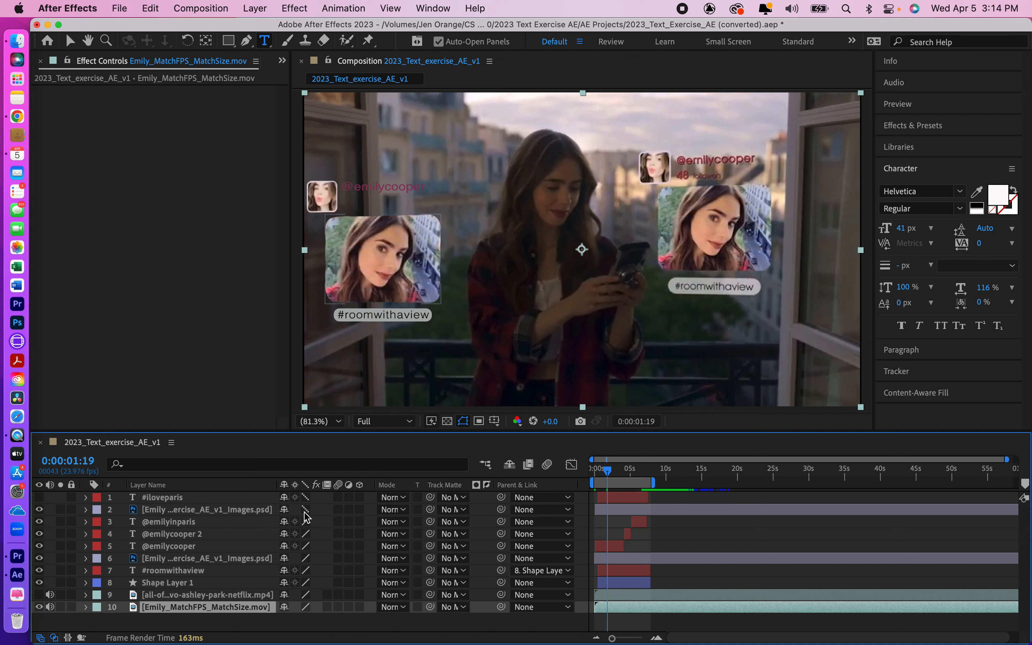
{"action": "left_click", "coordinate": [304, 512]}
{"action": "left_click", "coordinate": [304, 512]}
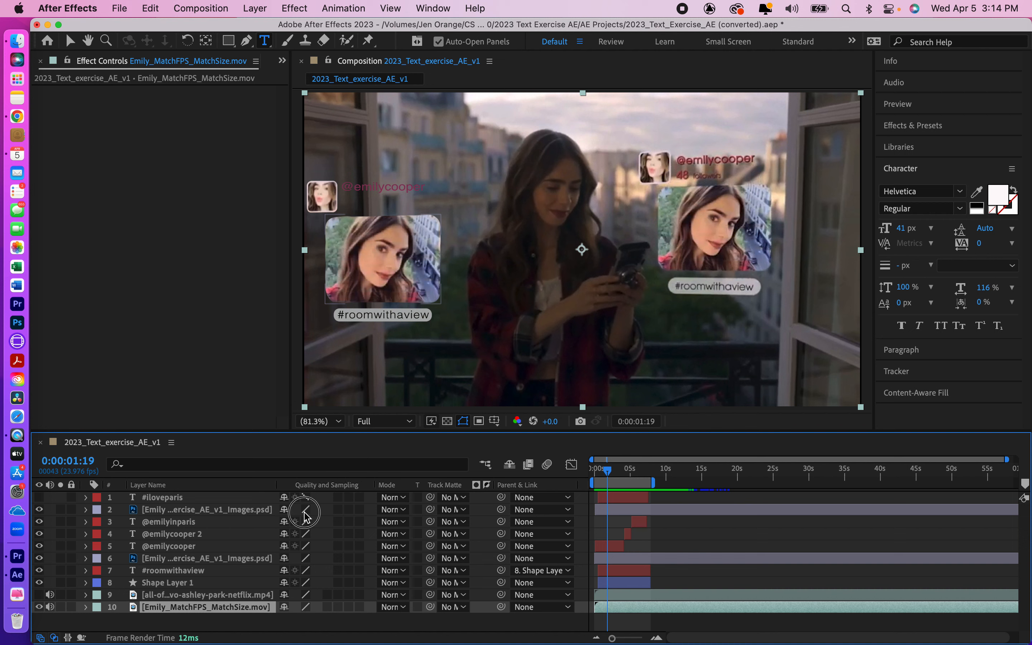
{"action": "left_click", "coordinate": [305, 511]}
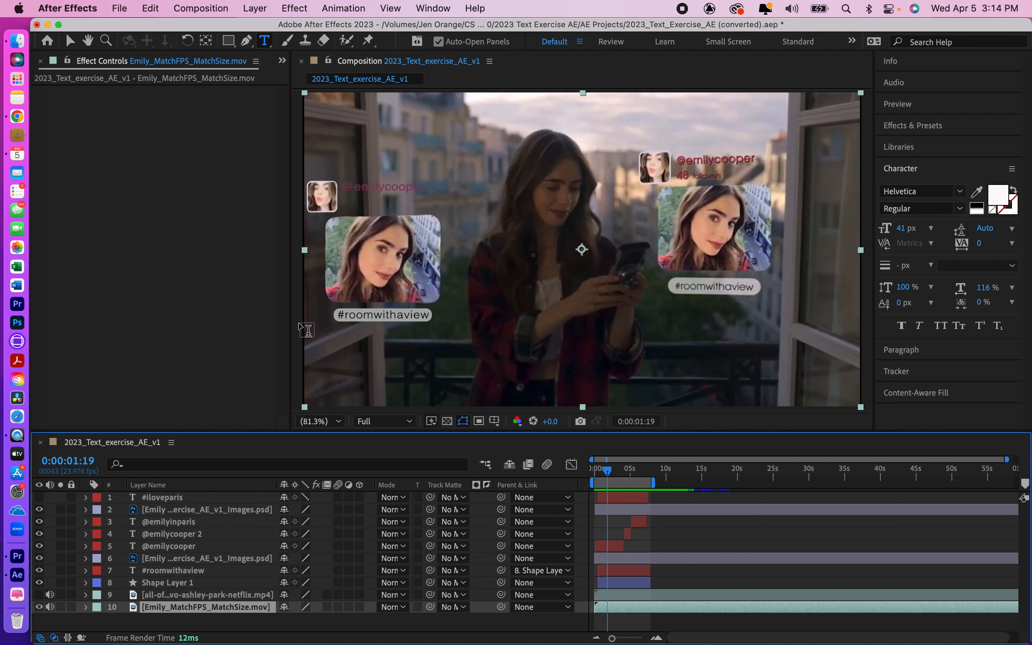
Save the After Effects project, and switch to Premiere Pro to save the linked project.
{"action": "key", "text": "super+s"}
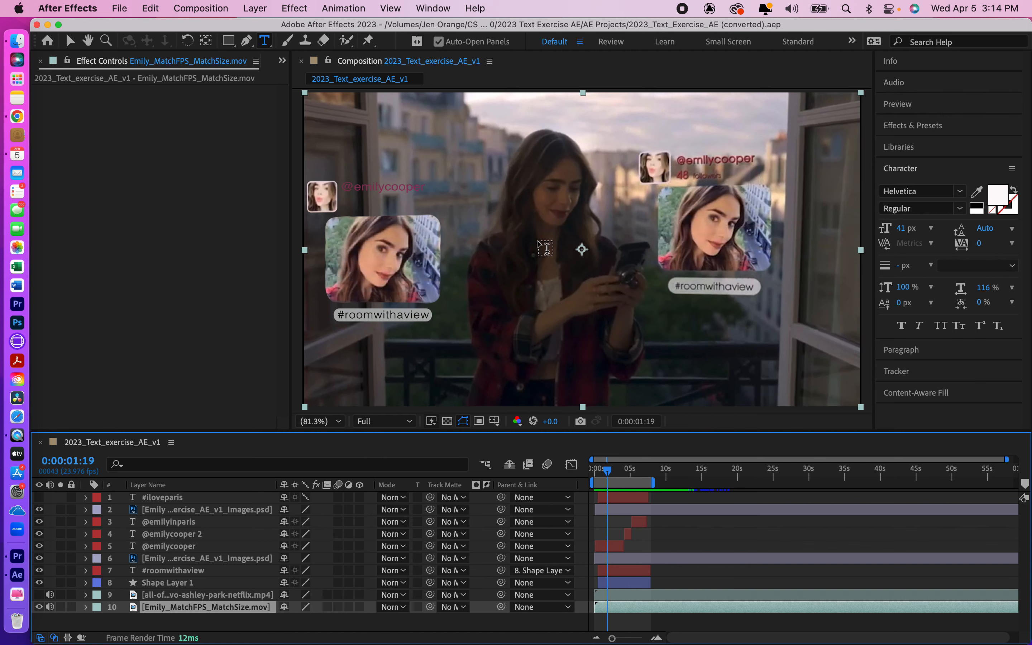
{"action": "key", "text": "super+Tab"}
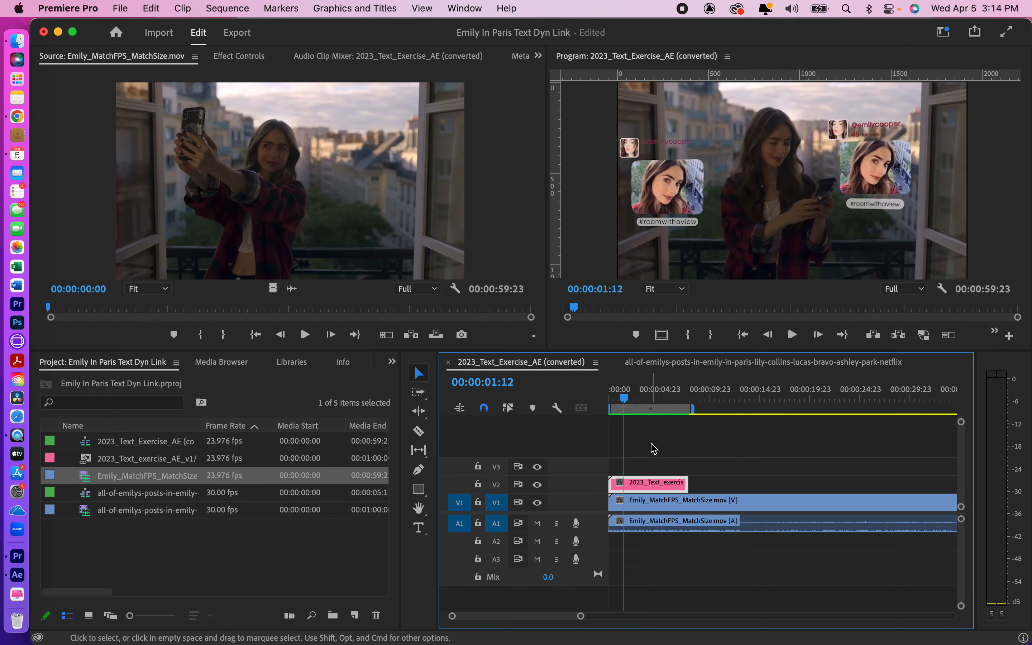
{"action": "key", "text": "super+s"}
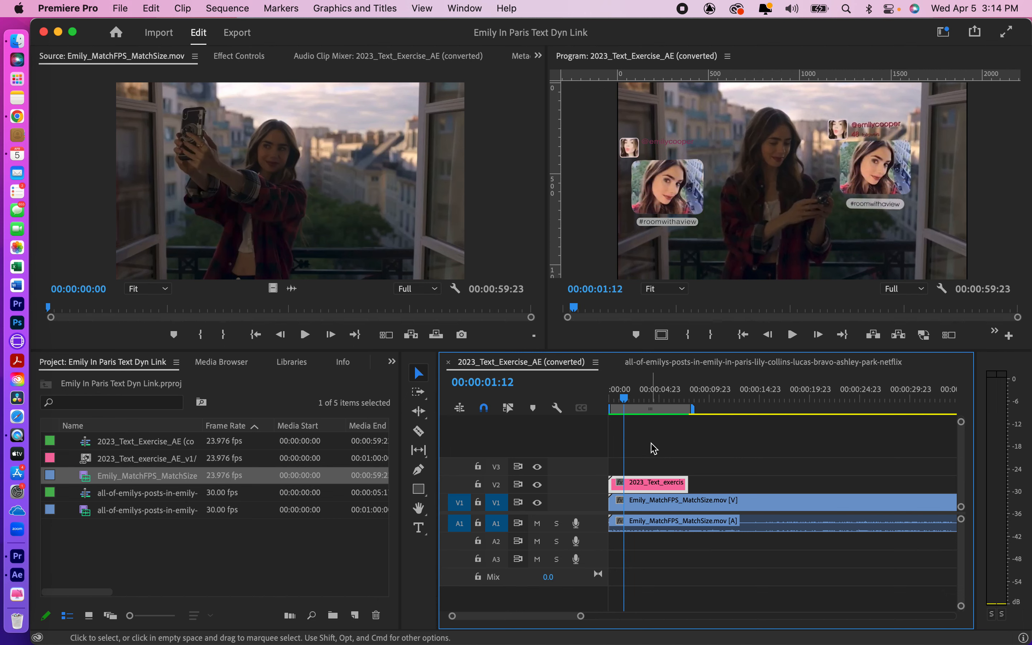
Return to After Effects and play the composition from 0:00:00:00.
{"action": "key", "text": "super+Tab"}
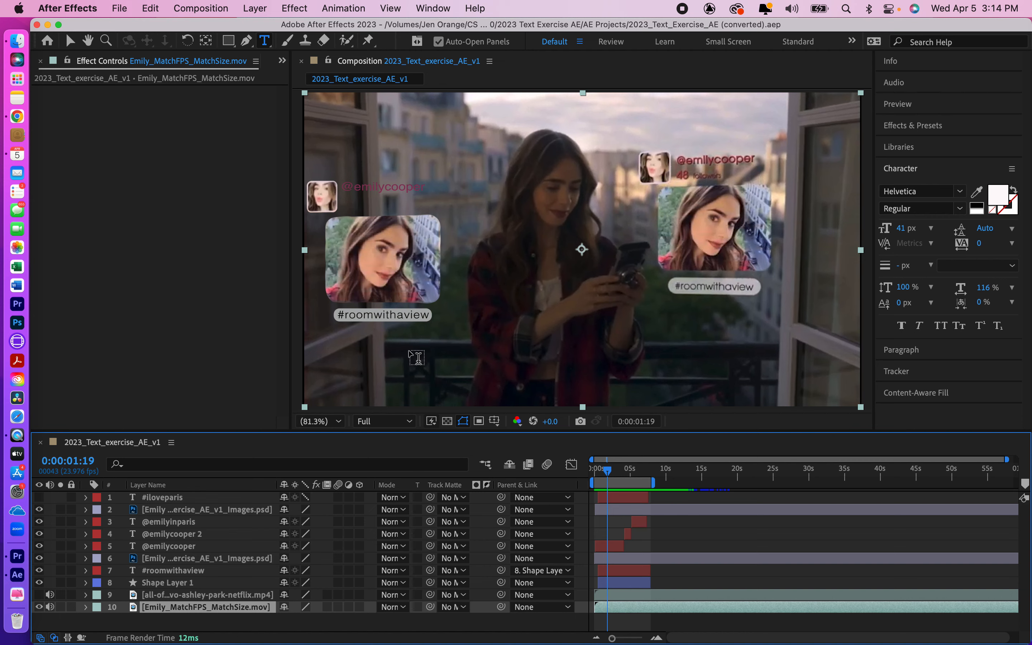
{"action": "key", "text": "super+Tab"}
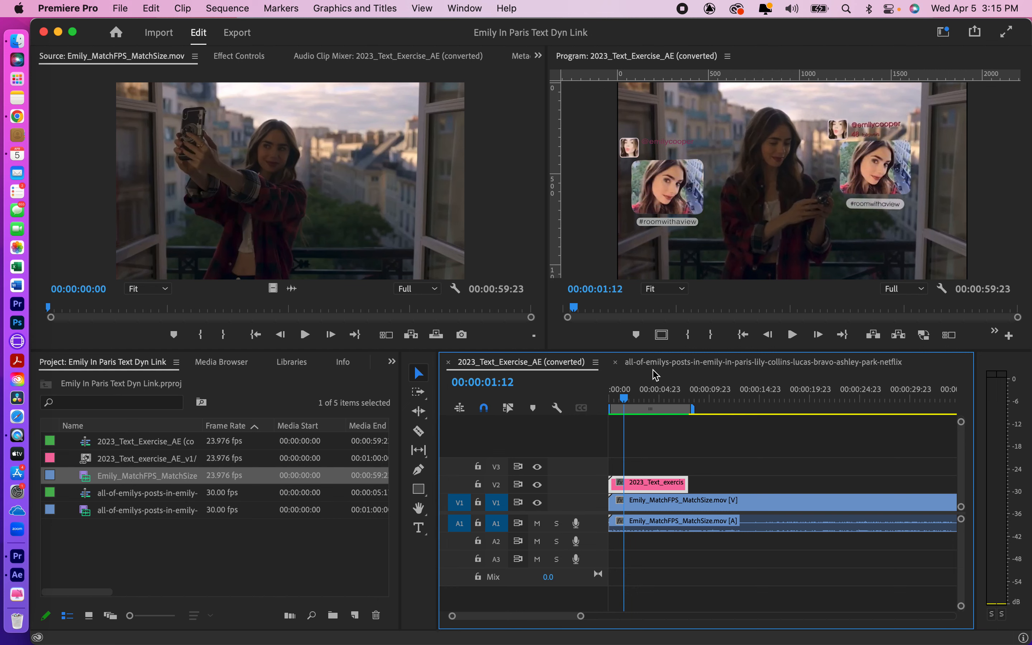
{"action": "key", "text": "super+Tab"}
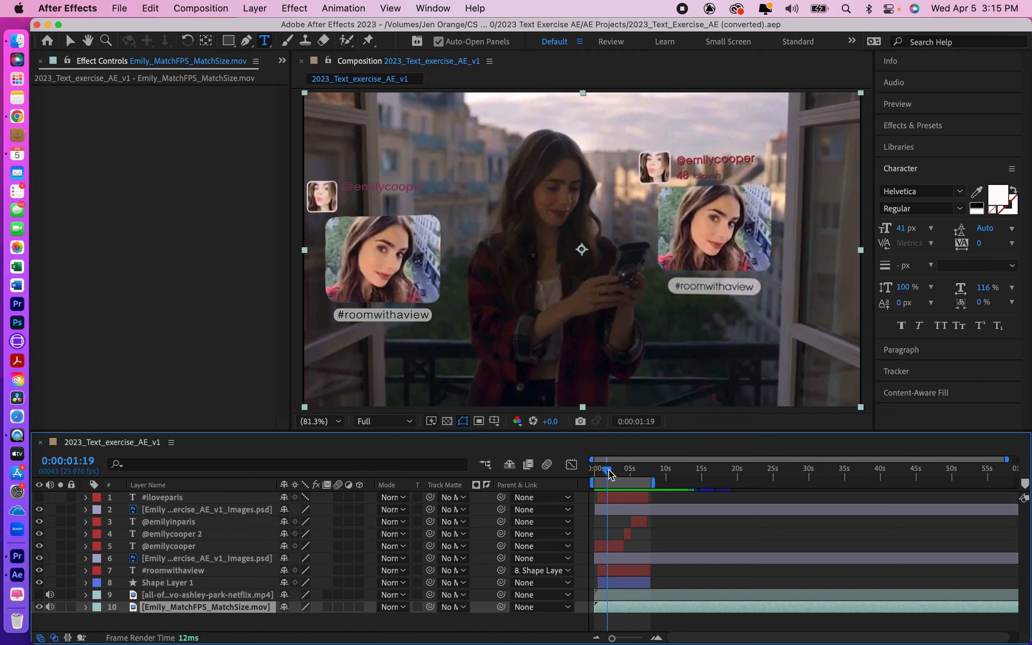
{"action": "left_click_drag", "start_coordinate": [610, 474], "coordinate": [591, 474]}
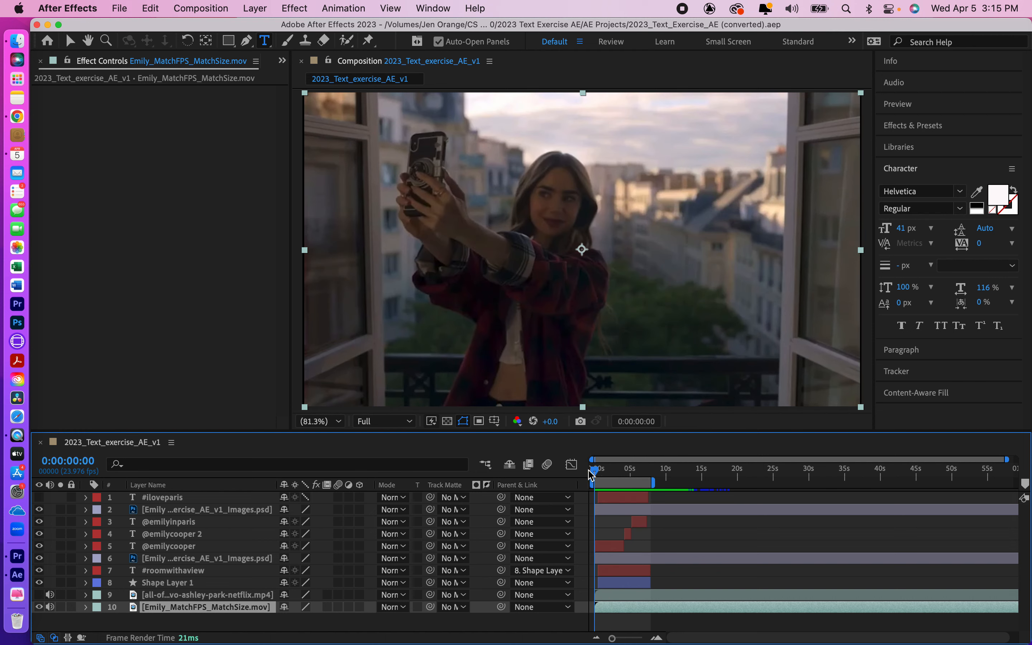
{"action": "key", "text": "space"}
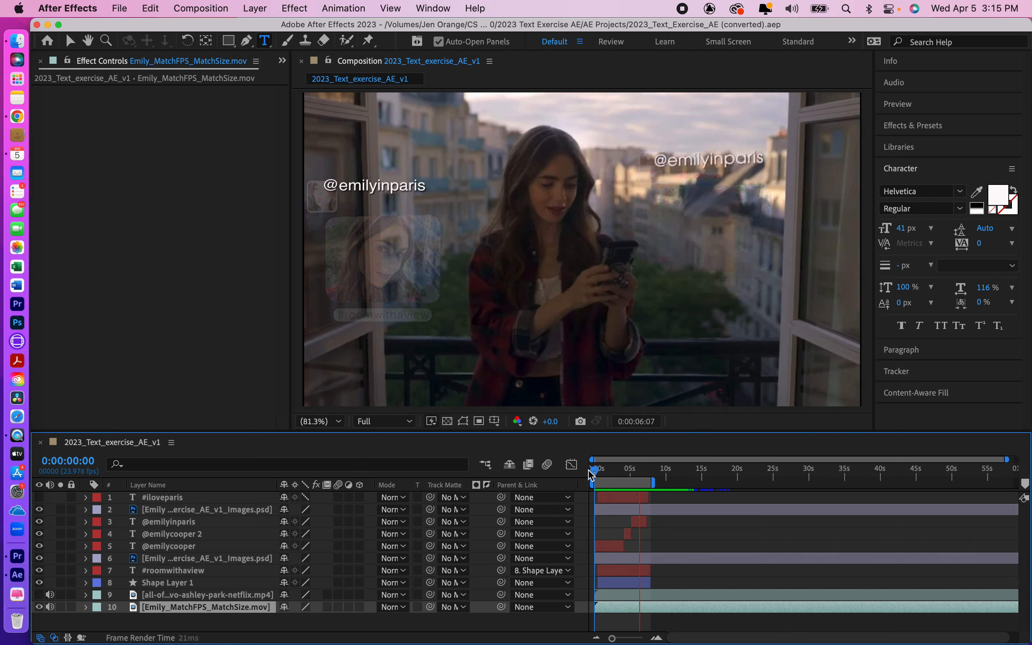
Stop playback and scrub the composition back to 0:00:00:12.
{"action": "key", "text": "space"}
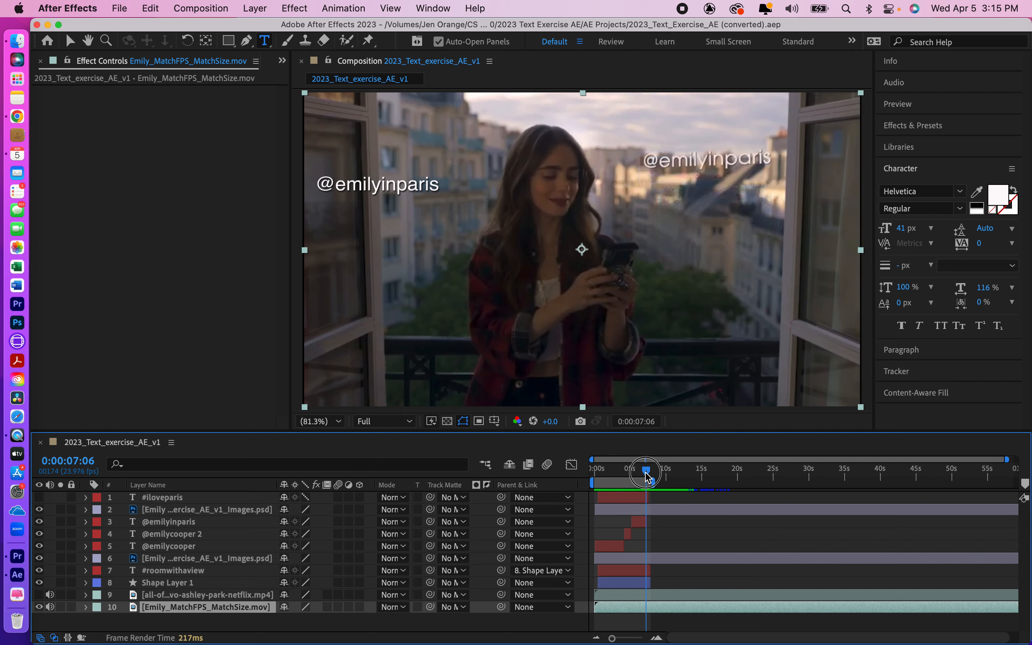
{"action": "left_click_drag", "start_coordinate": [647, 477], "coordinate": [623, 477]}
{"action": "left_click_drag", "start_coordinate": [622, 477], "coordinate": [598, 479]}
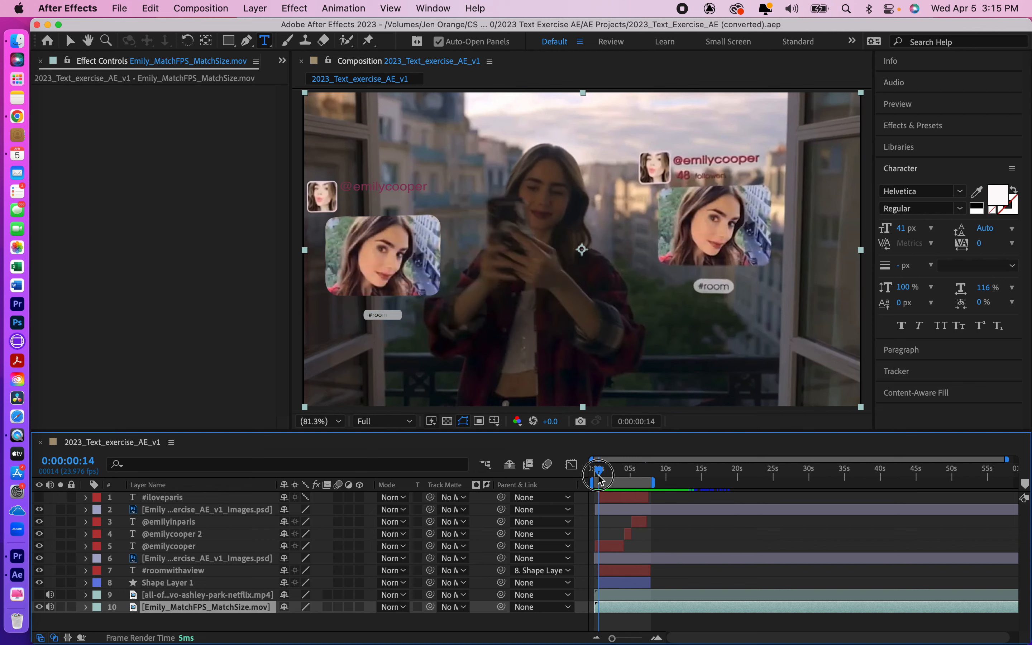
{"action": "left_click_drag", "start_coordinate": [598, 479], "coordinate": [598, 479]}
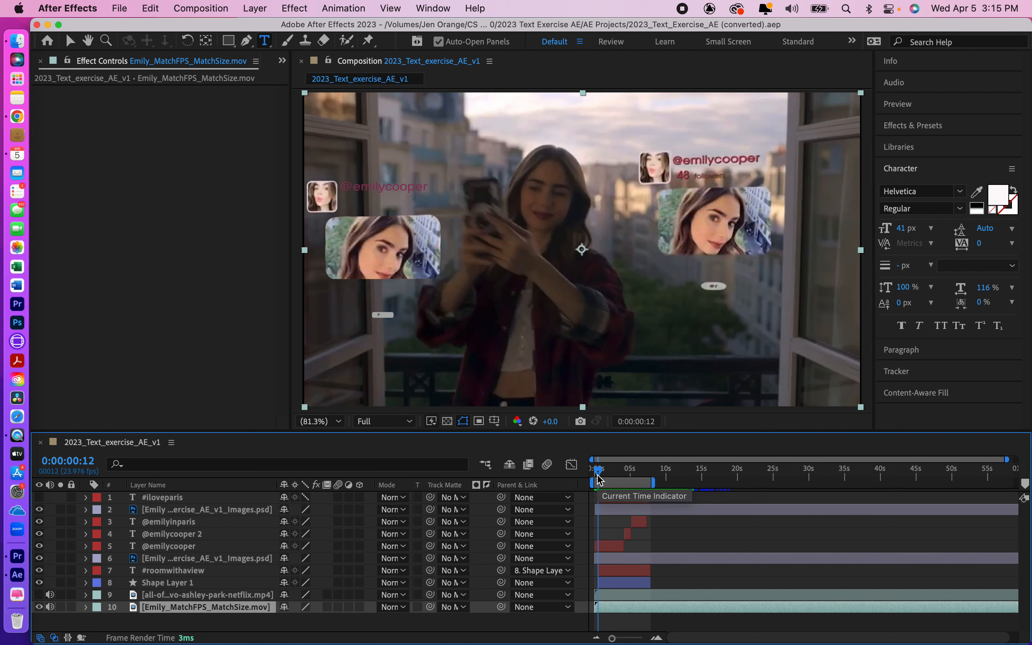
Activate the Selection tool and expand the mask and transform properties of the layer 2 images PSD.
{"action": "left_click", "coordinate": [71, 42]}
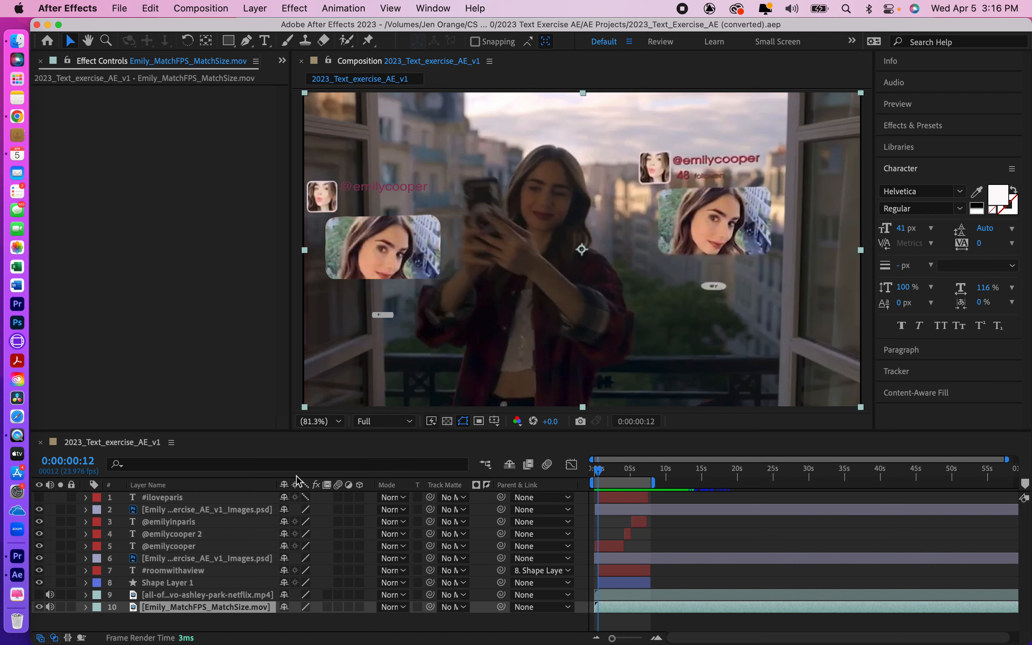
{"action": "left_click", "coordinate": [217, 562]}
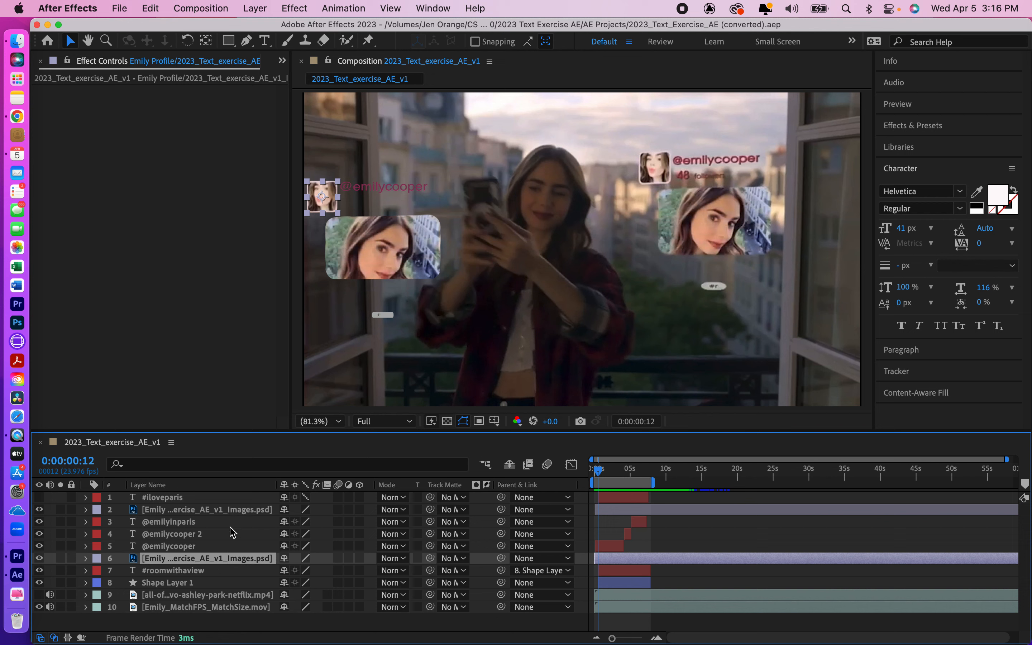
{"action": "left_click", "coordinate": [228, 514]}
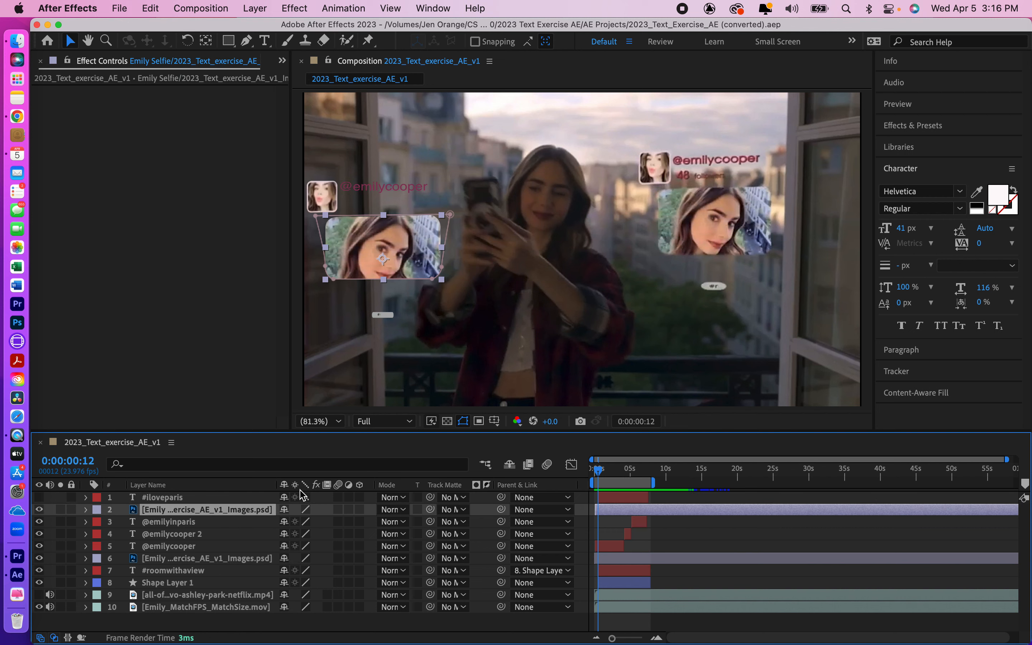
{"action": "left_click", "coordinate": [85, 509]}
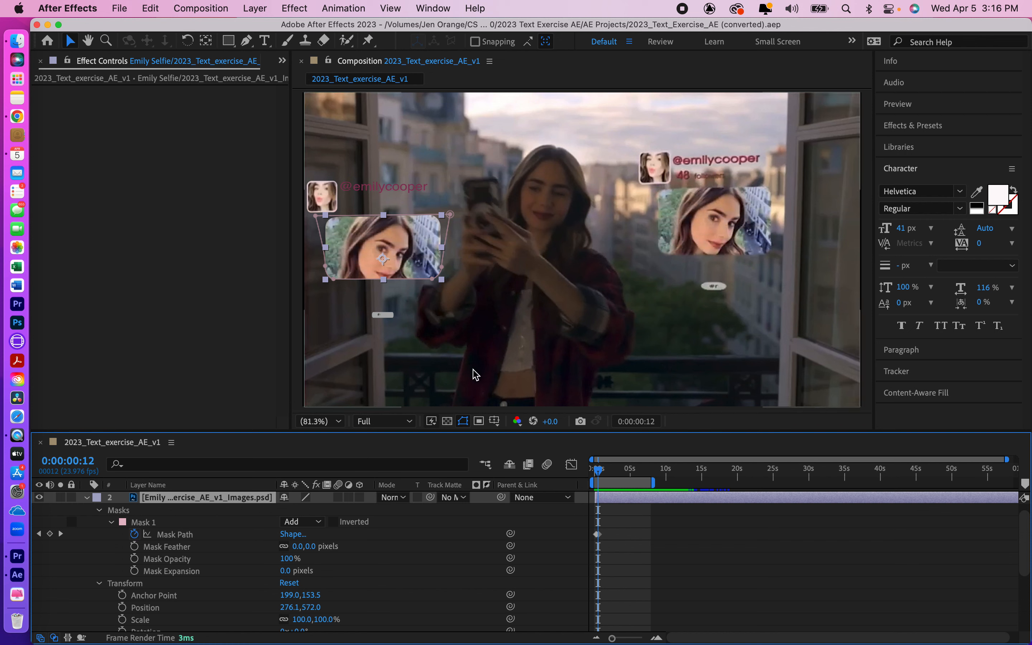
Scrub the selfie image's mask path animation from 0:00:00:00 to 0:00:03:07, and collapse the layer's properties.
{"action": "left_click", "coordinate": [595, 472]}
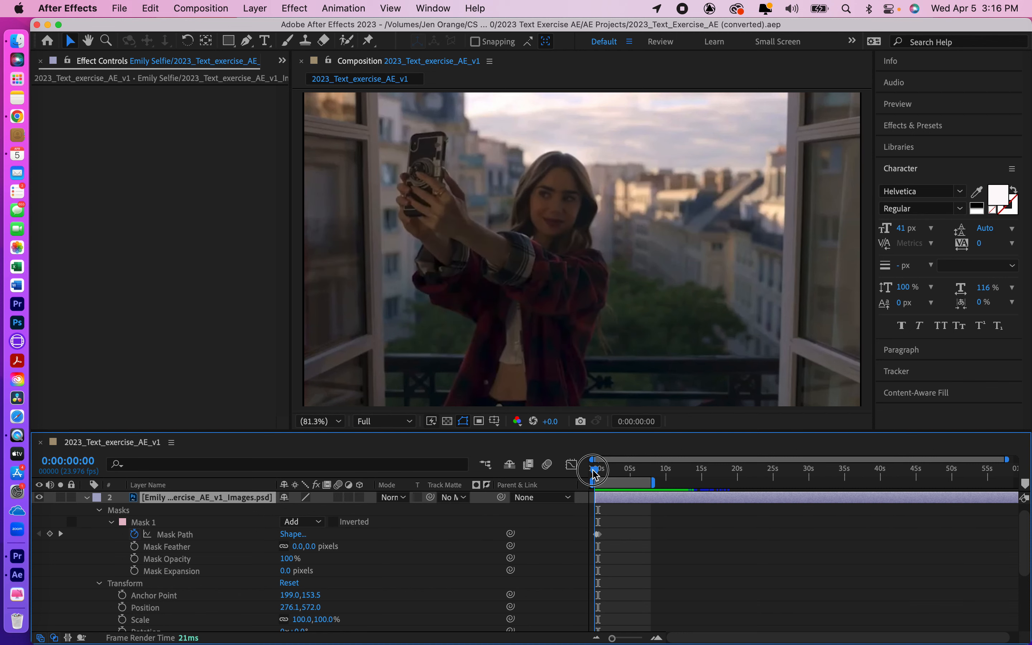
{"action": "left_click_drag", "start_coordinate": [596, 471], "coordinate": [599, 469]}
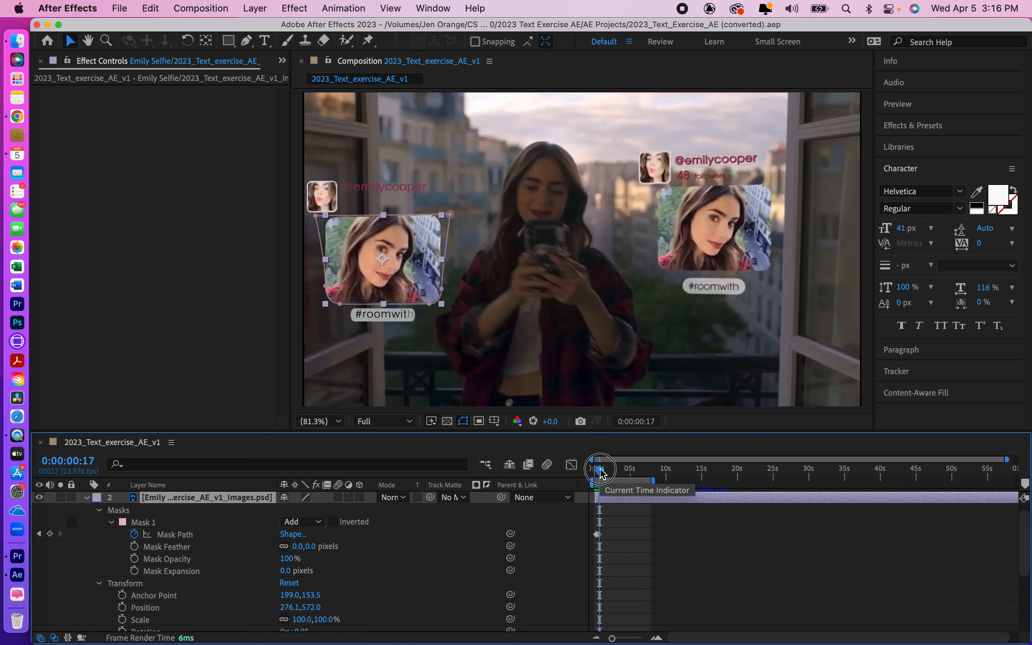
{"action": "left_click_drag", "start_coordinate": [600, 470], "coordinate": [606, 473]}
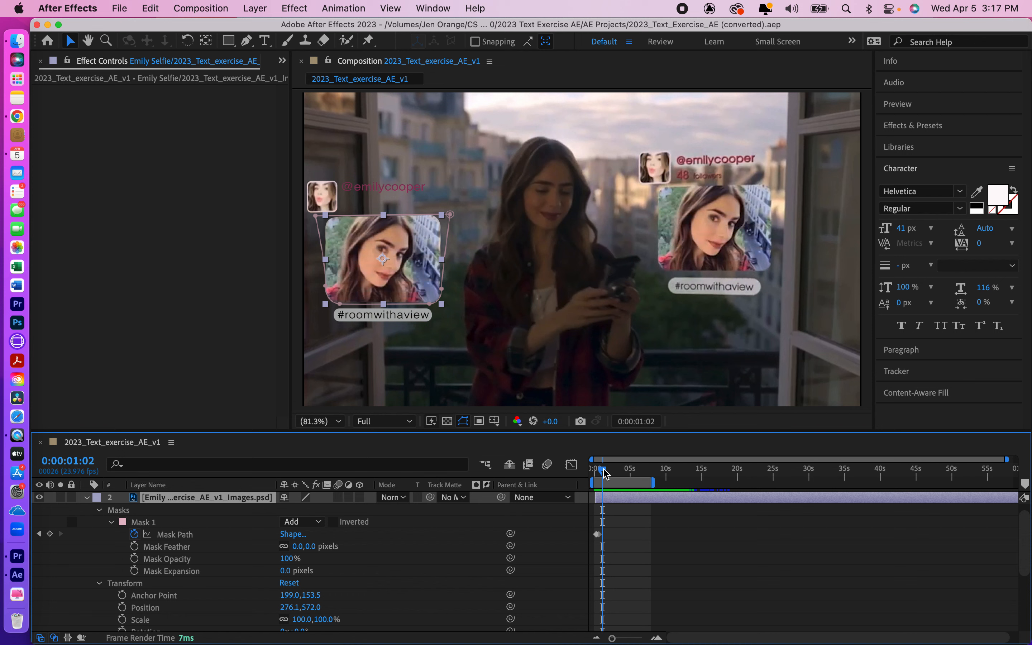
{"action": "mouse_move", "coordinate": [604, 473]}
{"action": "left_mouse_down"}
{"action": "mouse_move", "coordinate": [633, 476]}
{"action": "mouse_move", "coordinate": [621, 476]}
{"action": "left_mouse_up"}
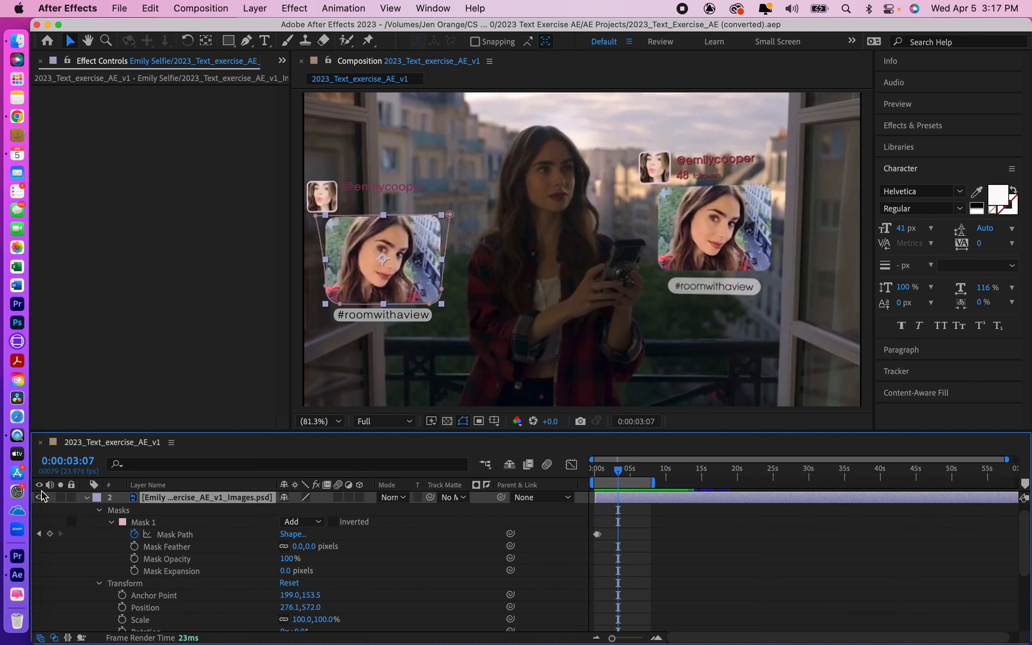
{"action": "left_click", "coordinate": [85, 498]}
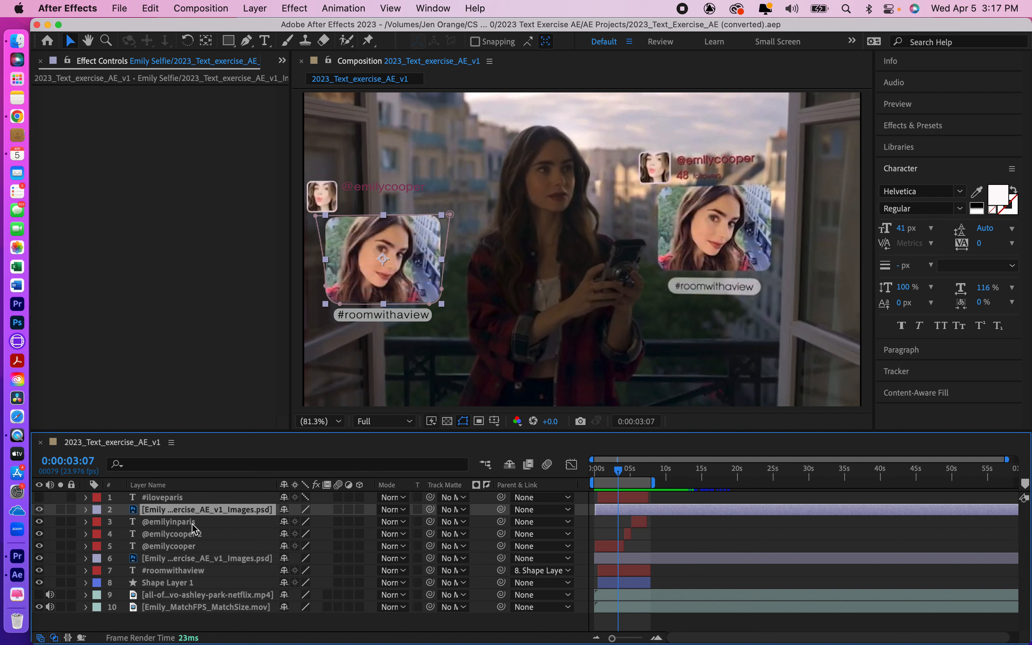
{"action": "left_click", "coordinate": [181, 549]}
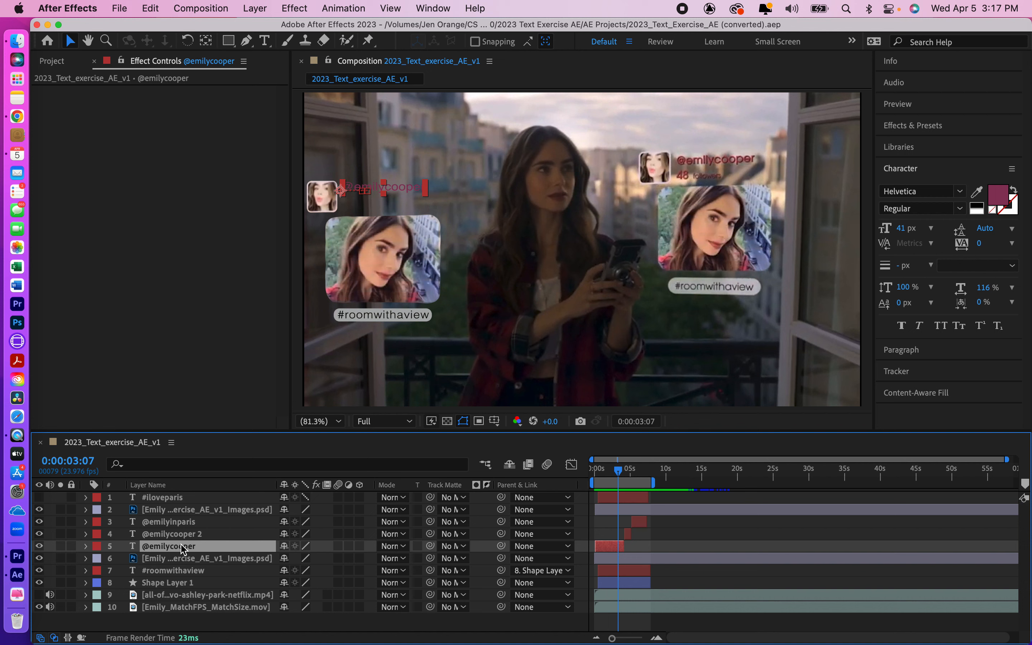
{"action": "left_click", "coordinate": [85, 547]}
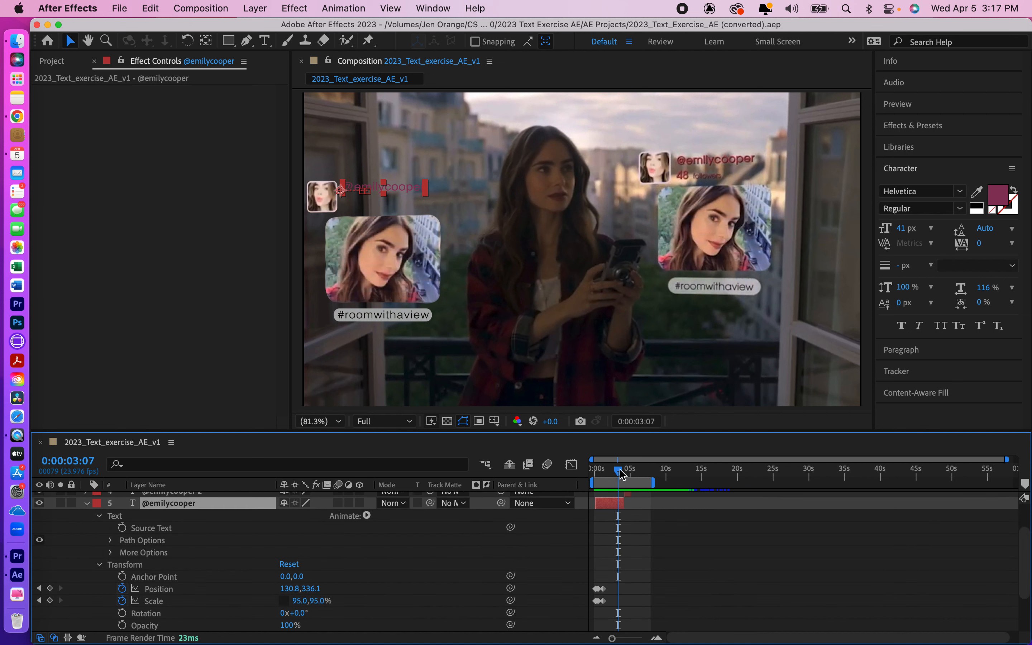
{"action": "left_click_drag", "start_coordinate": [617, 471], "coordinate": [597, 475]}
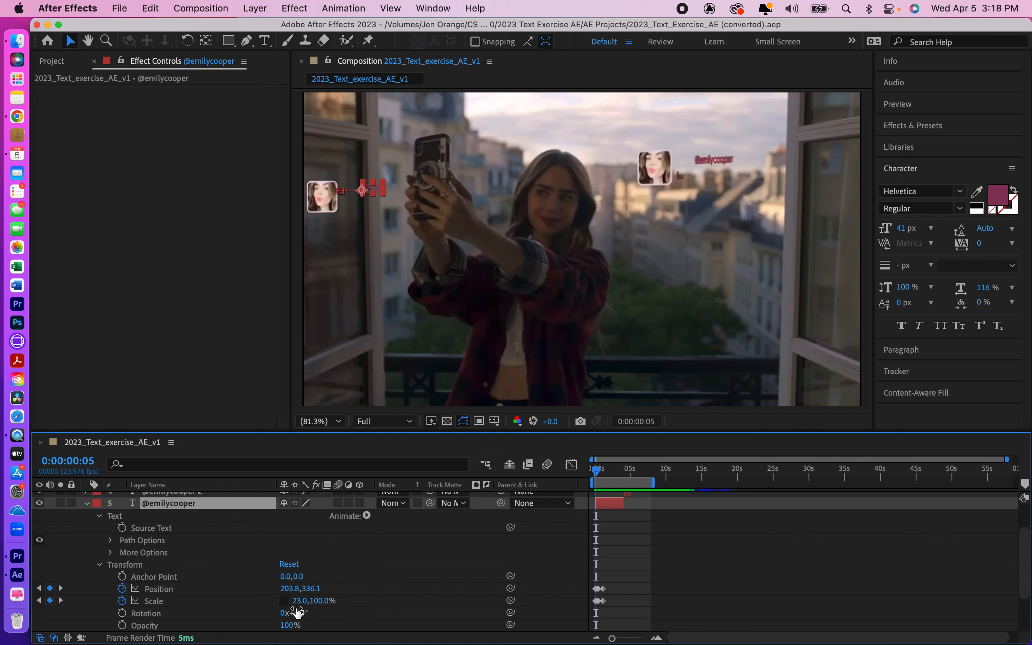
{"action": "left_click", "coordinate": [40, 601]}
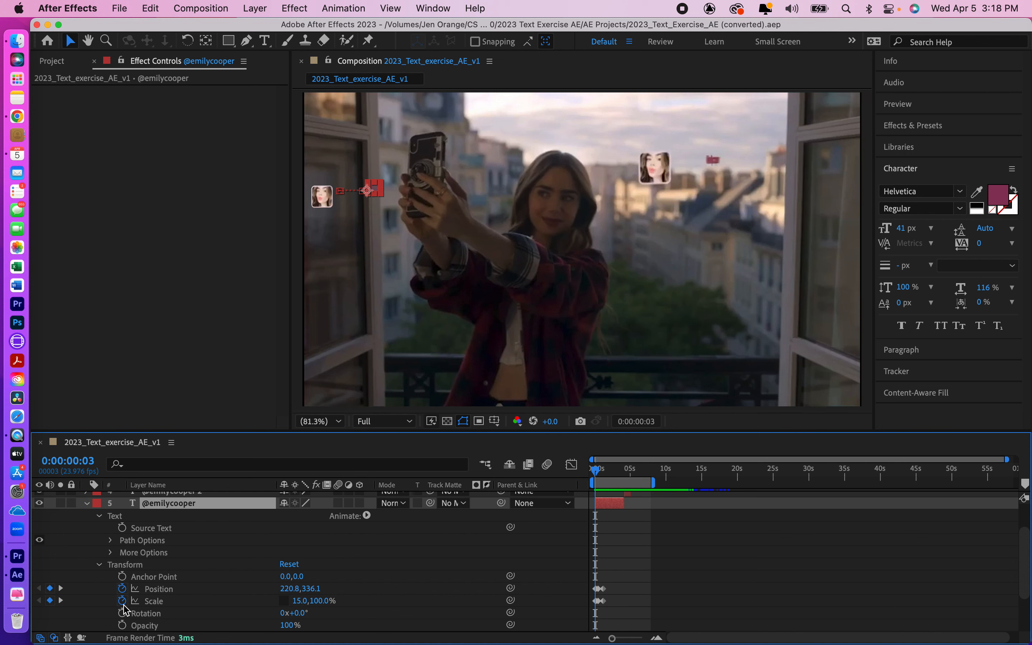
{"action": "left_click", "coordinate": [599, 471]}
{"action": "left_click_drag", "start_coordinate": [599, 471], "coordinate": [604, 471]}
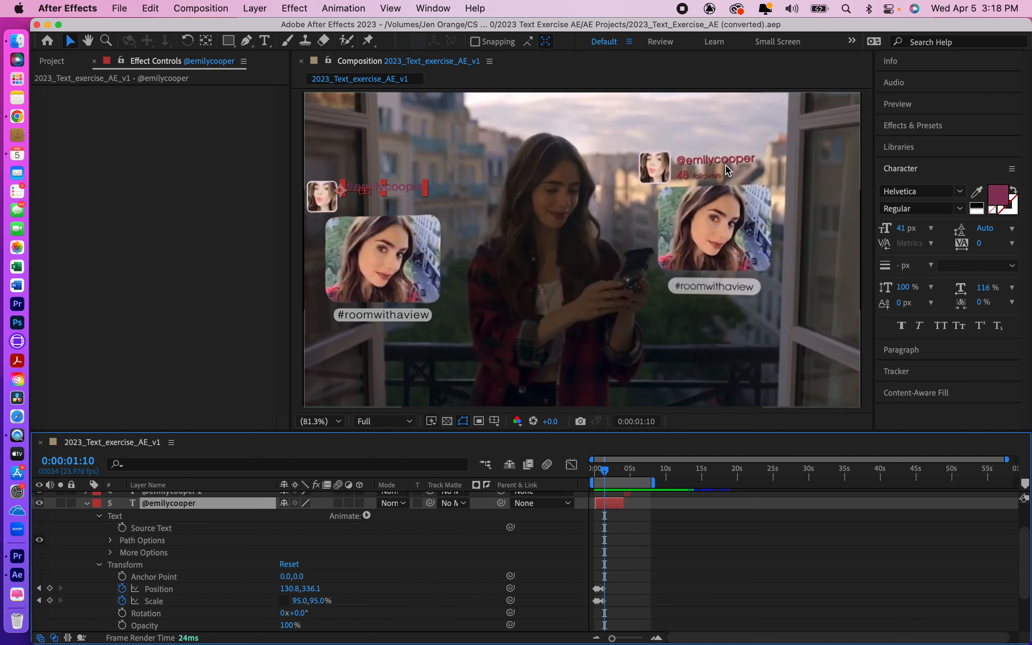
{"action": "right_click", "coordinate": [613, 510]}
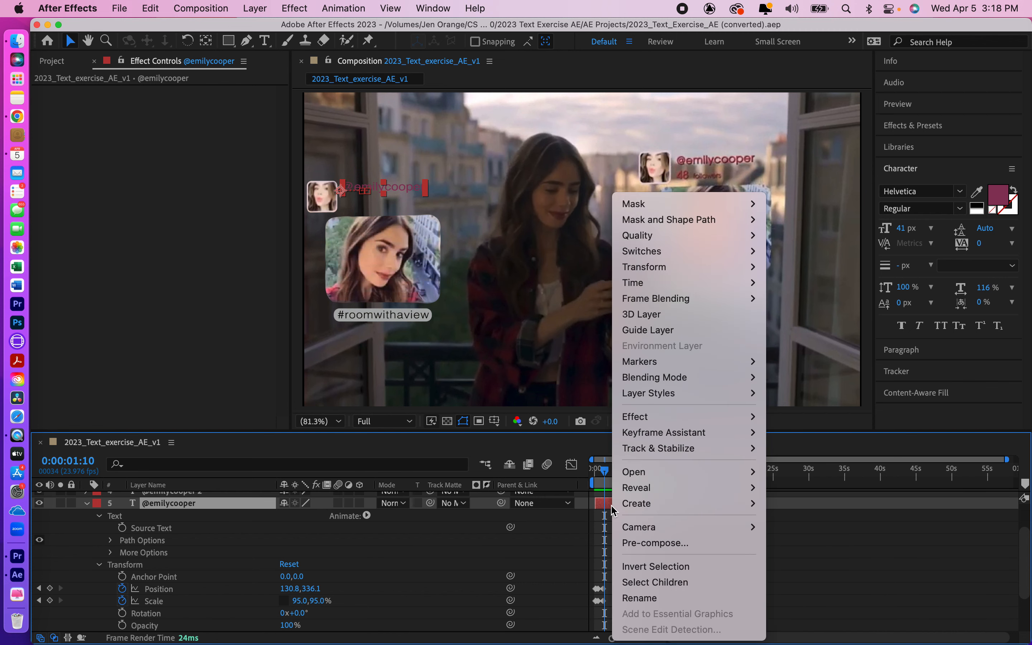
{"action": "mouse_move", "coordinate": [648, 400]}
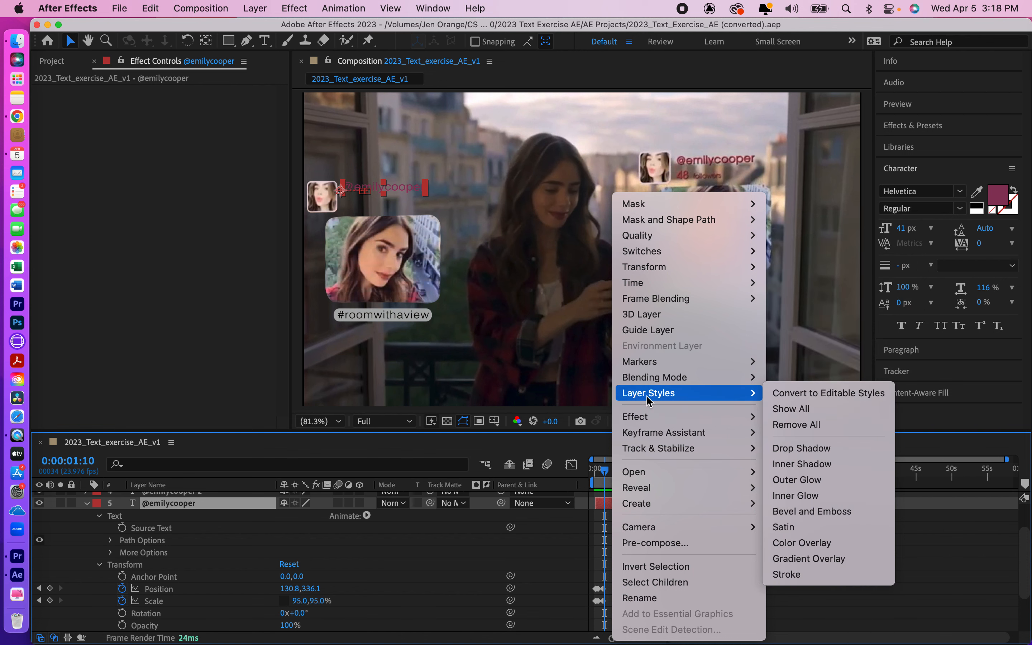
{"action": "left_click", "coordinate": [795, 446]}
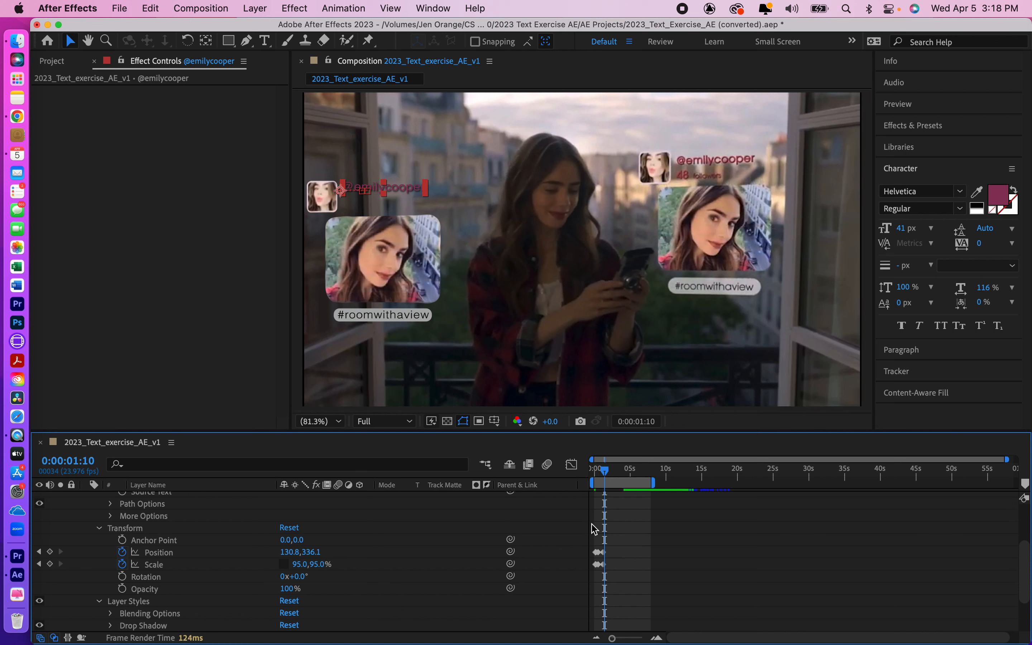
{"action": "left_click", "coordinate": [110, 626]}
{"action": "scroll", "coordinate": [113, 627], "scroll_direction": "down", "scroll_amount": 5}
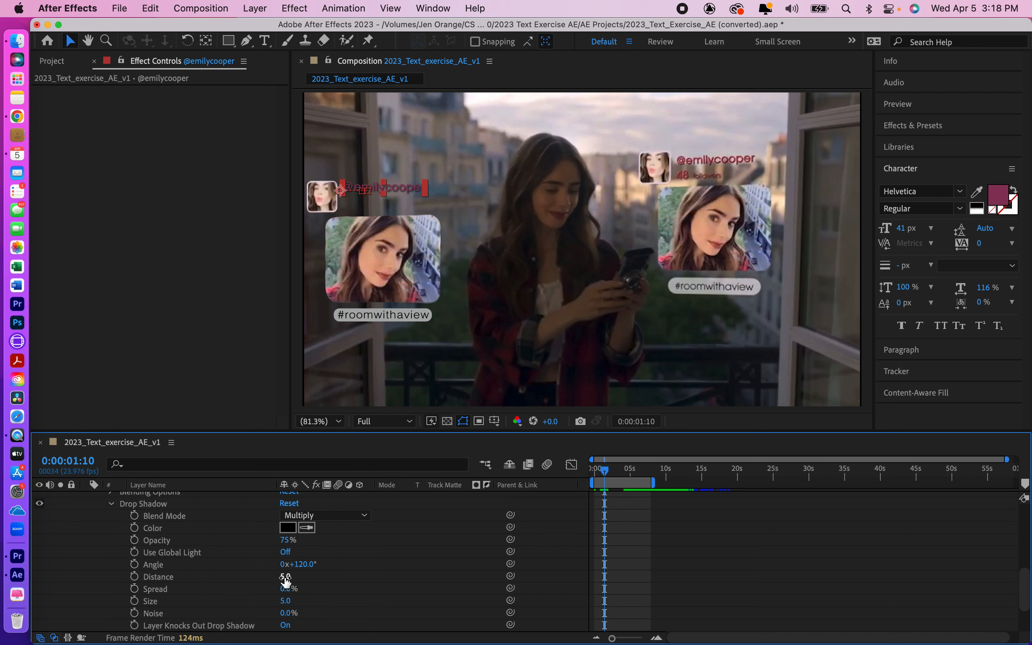
{"action": "left_click_drag", "start_coordinate": [286, 579], "coordinate": [281, 578]}
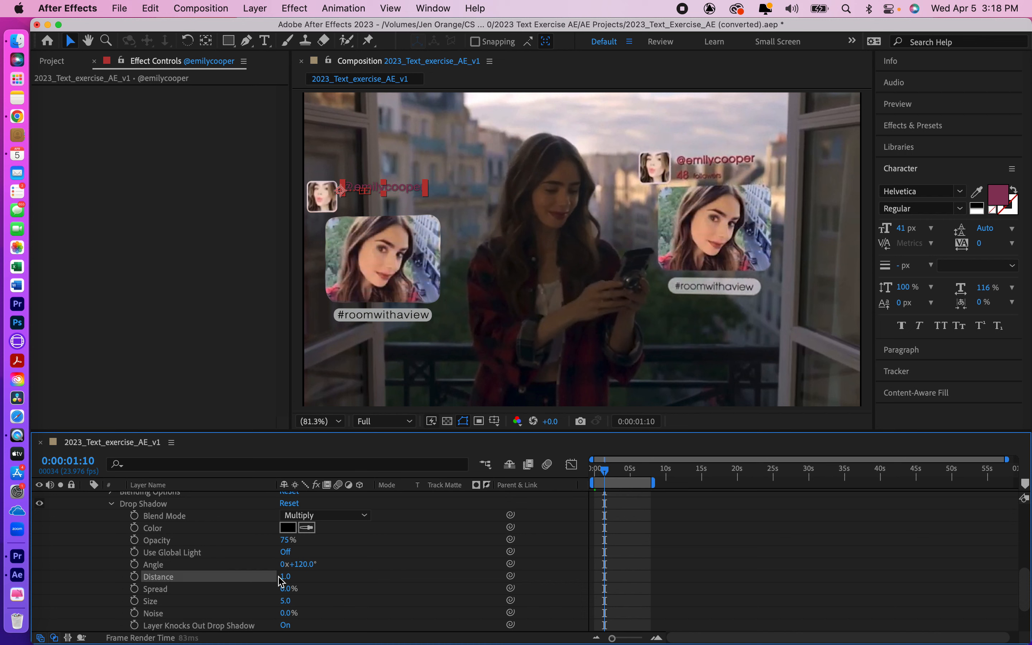
{"action": "left_click", "coordinate": [283, 577]}
{"action": "type", "text": "3"}
{"action": "key", "text": "Return"}
{"action": "left_click_drag", "start_coordinate": [607, 472], "coordinate": [617, 474]}
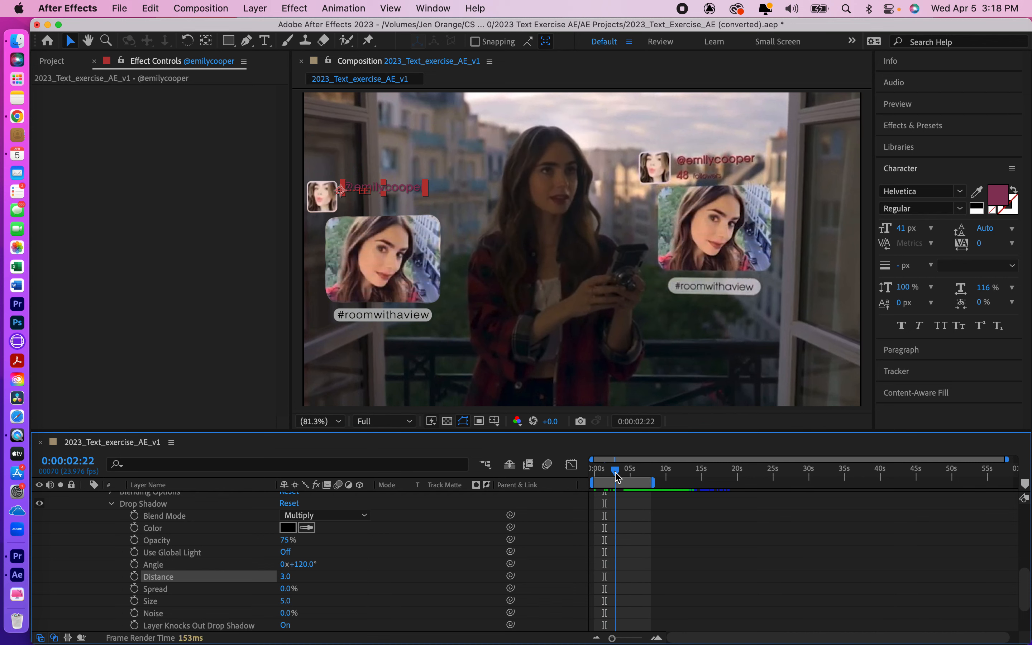
{"action": "scroll", "coordinate": [616, 513], "scroll_direction": "up", "scroll_amount": 10}
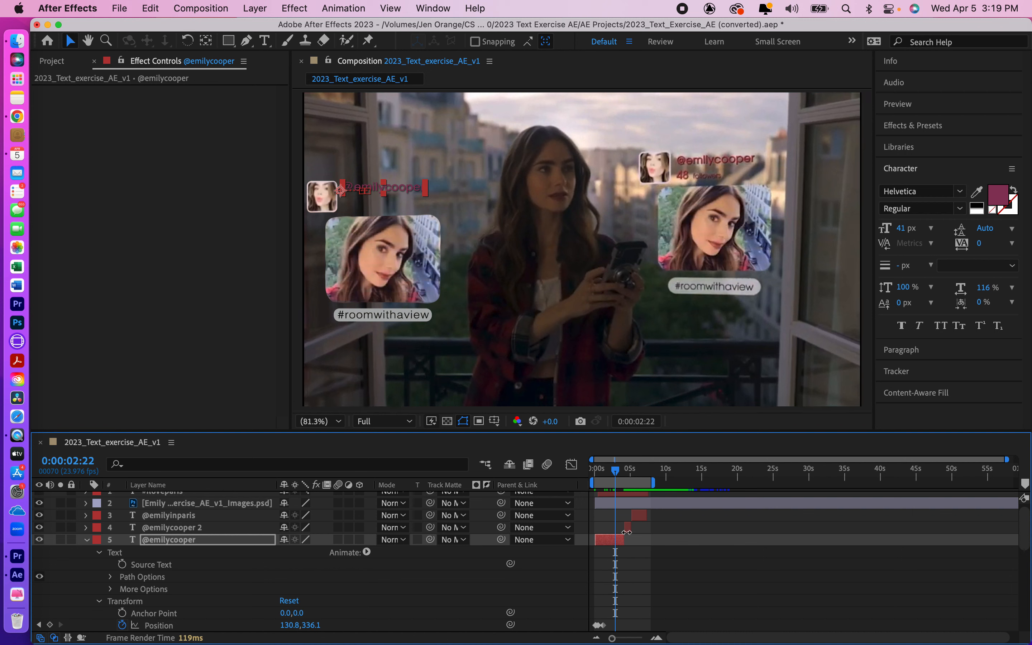
{"action": "left_click", "coordinate": [188, 529]}
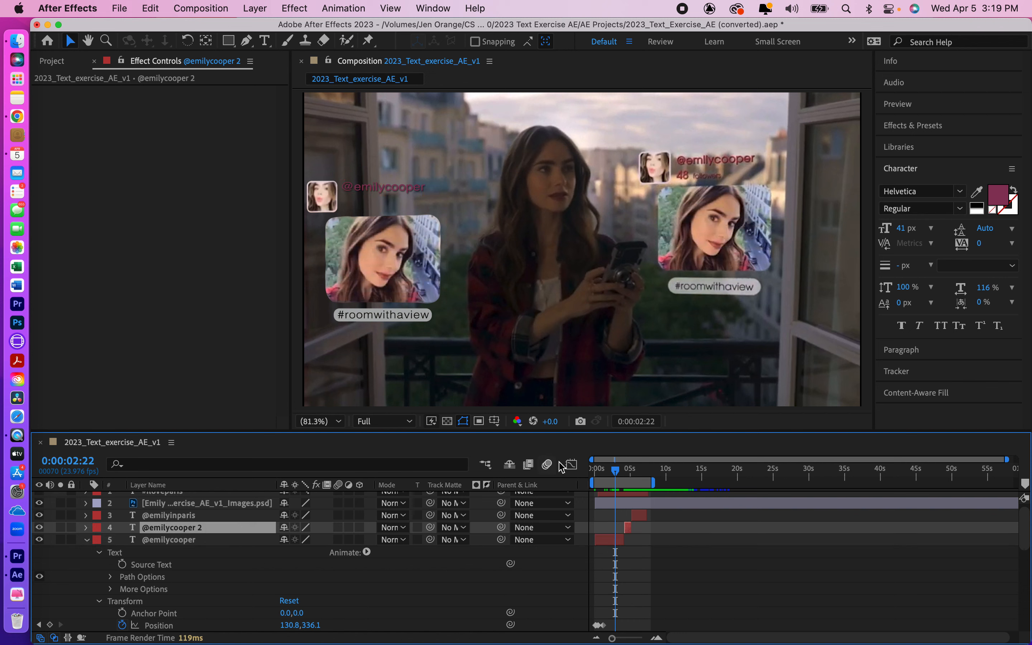
{"action": "mouse_move", "coordinate": [617, 473]}
{"action": "left_mouse_down"}
{"action": "mouse_move", "coordinate": [597, 475]}
{"action": "mouse_move", "coordinate": [623, 477]}
{"action": "left_mouse_up"}
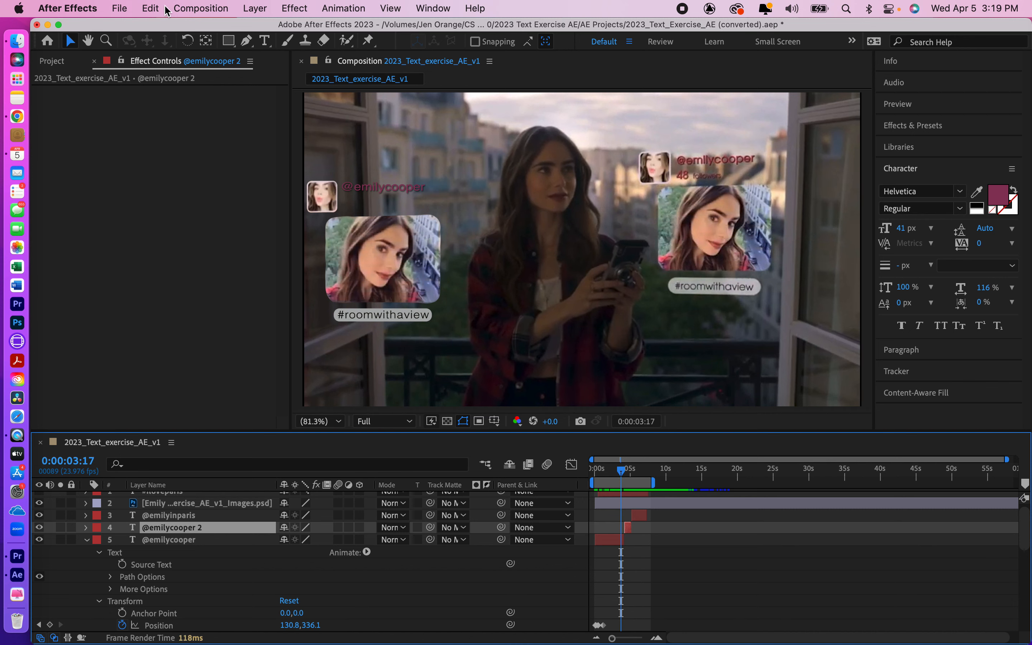
{"action": "left_click", "coordinate": [152, 11]}
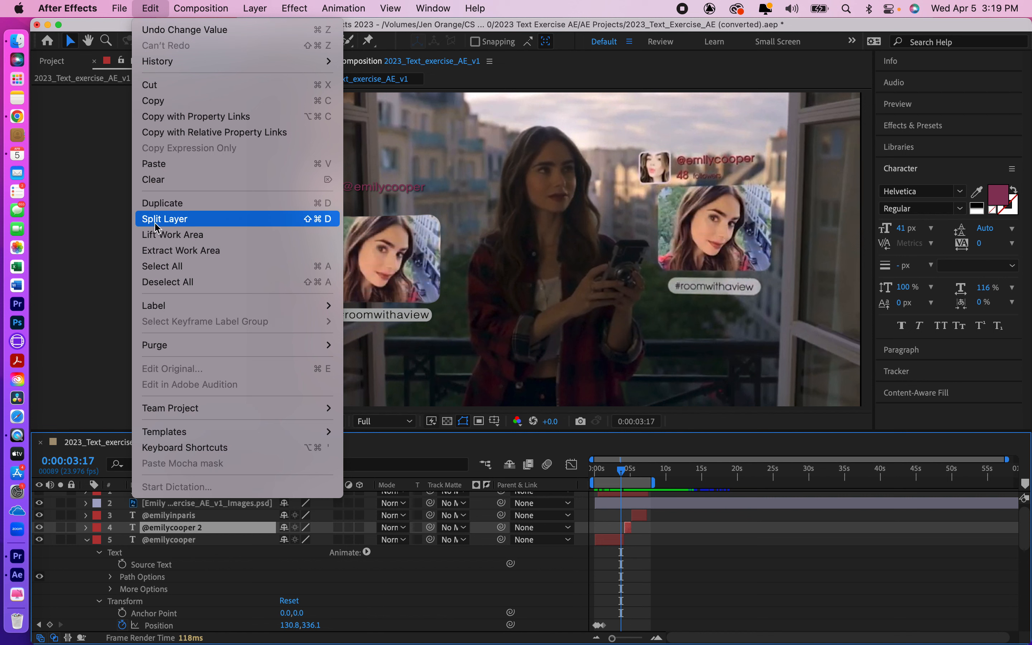
{"action": "left_click", "coordinate": [609, 529]}
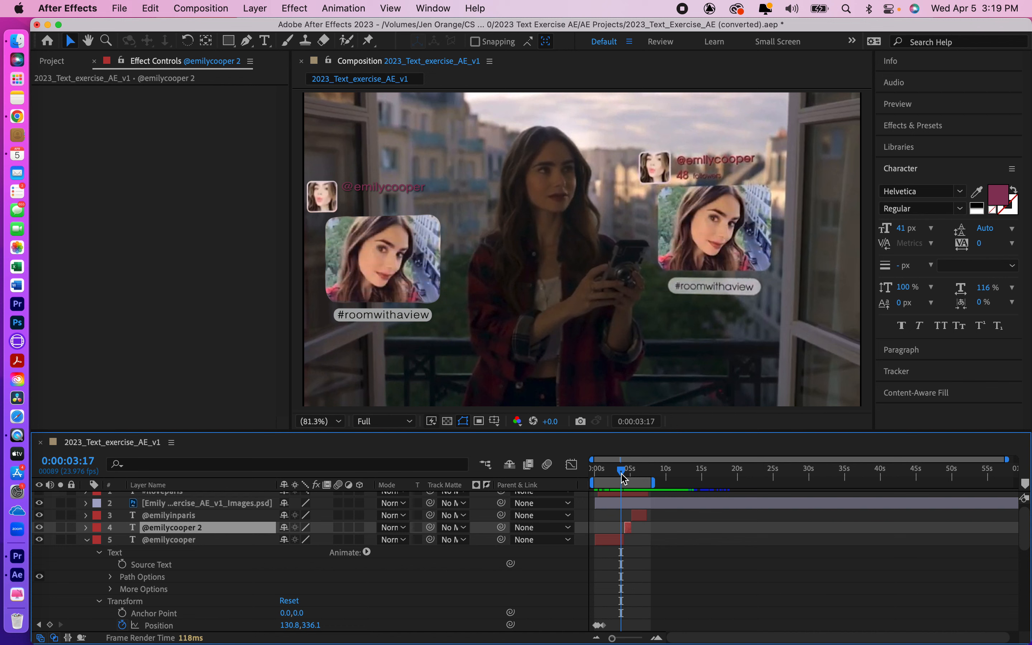
{"action": "left_click_drag", "start_coordinate": [623, 478], "coordinate": [630, 478]}
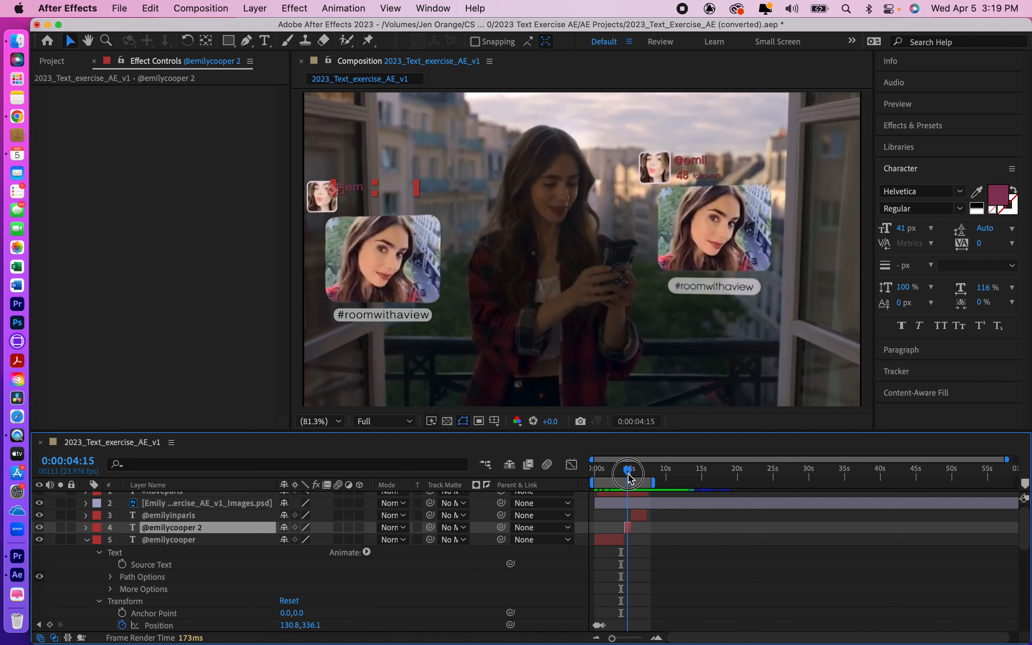
{"action": "left_click_drag", "start_coordinate": [630, 477], "coordinate": [627, 478]}
{"action": "left_click", "coordinate": [86, 528]}
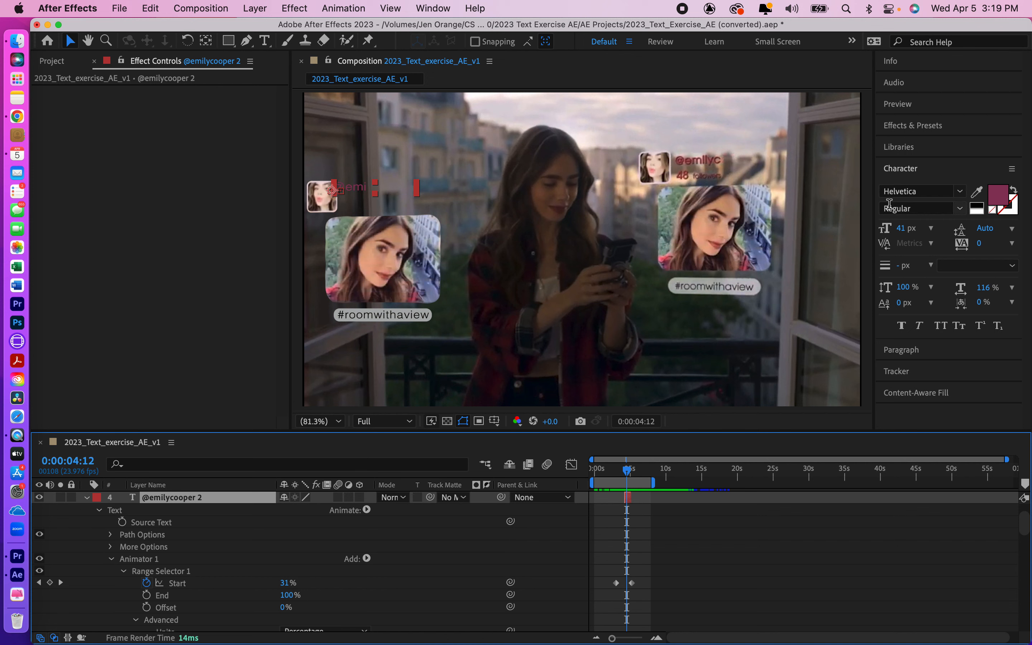
{"action": "left_click", "coordinate": [910, 128]}
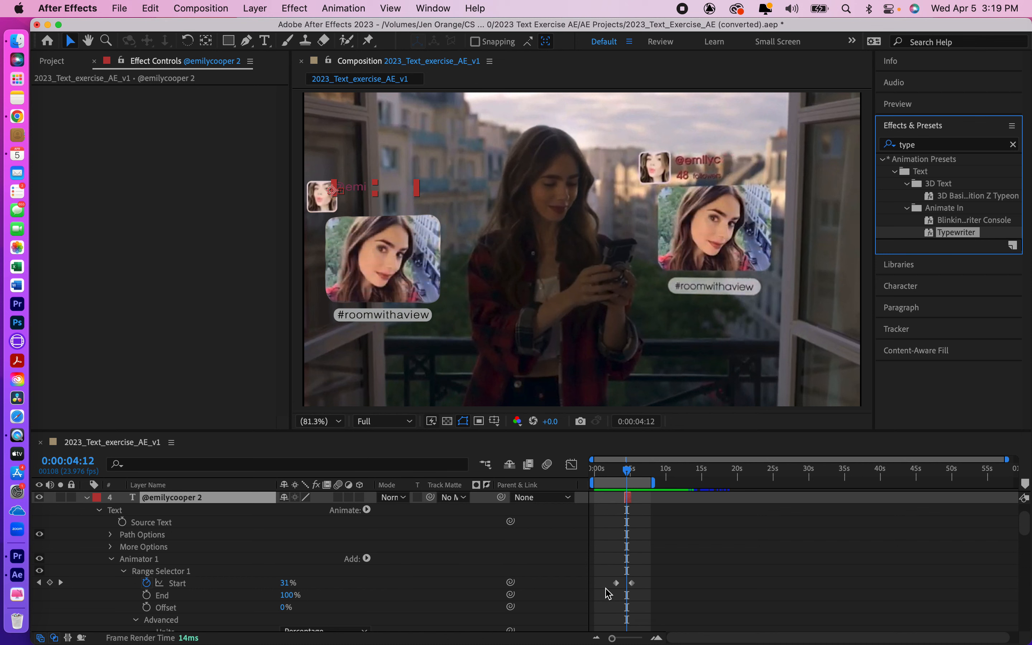
{"action": "left_click", "coordinate": [628, 471]}
{"action": "left_click_drag", "start_coordinate": [630, 474], "coordinate": [631, 474]}
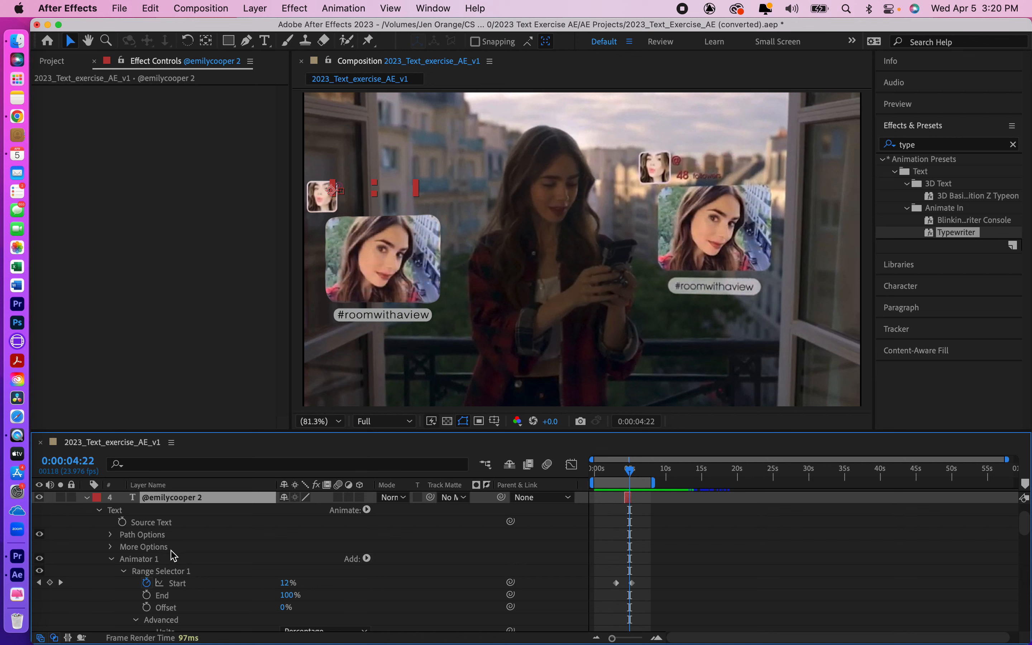
{"action": "left_click", "coordinate": [111, 558]}
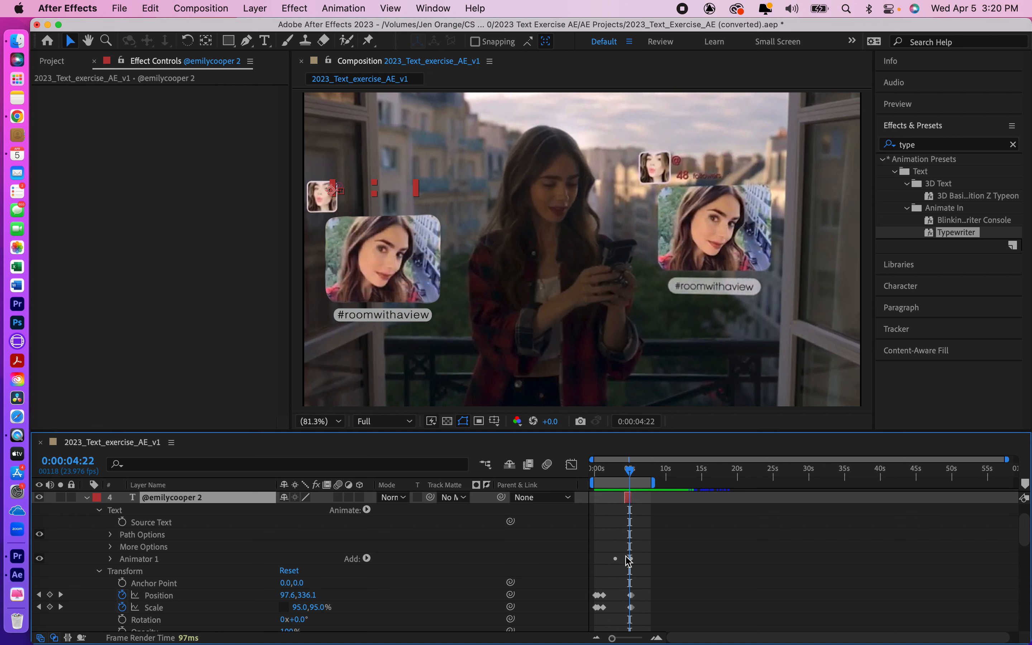
{"action": "scroll", "coordinate": [630, 526], "scroll_direction": "up", "scroll_amount": 2}
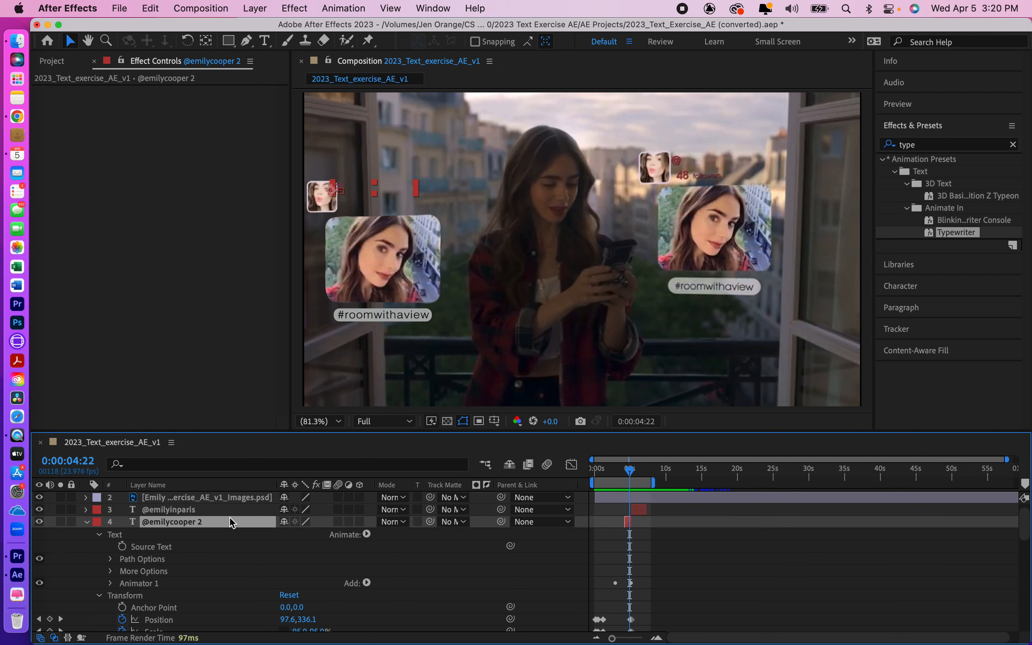
{"action": "left_click", "coordinate": [151, 10]}
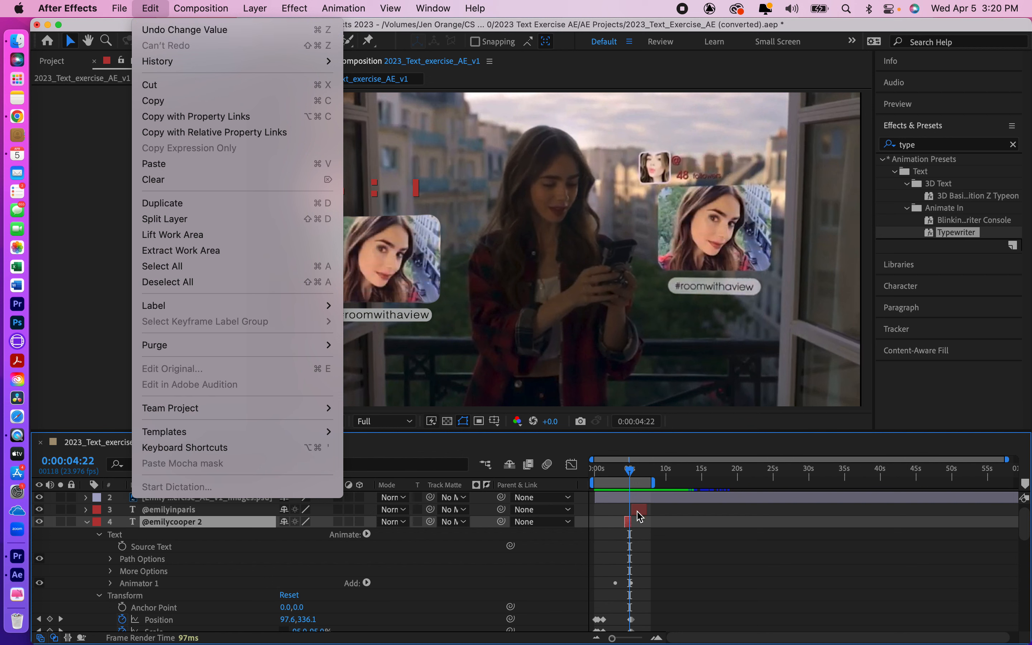
{"action": "left_click", "coordinate": [630, 472]}
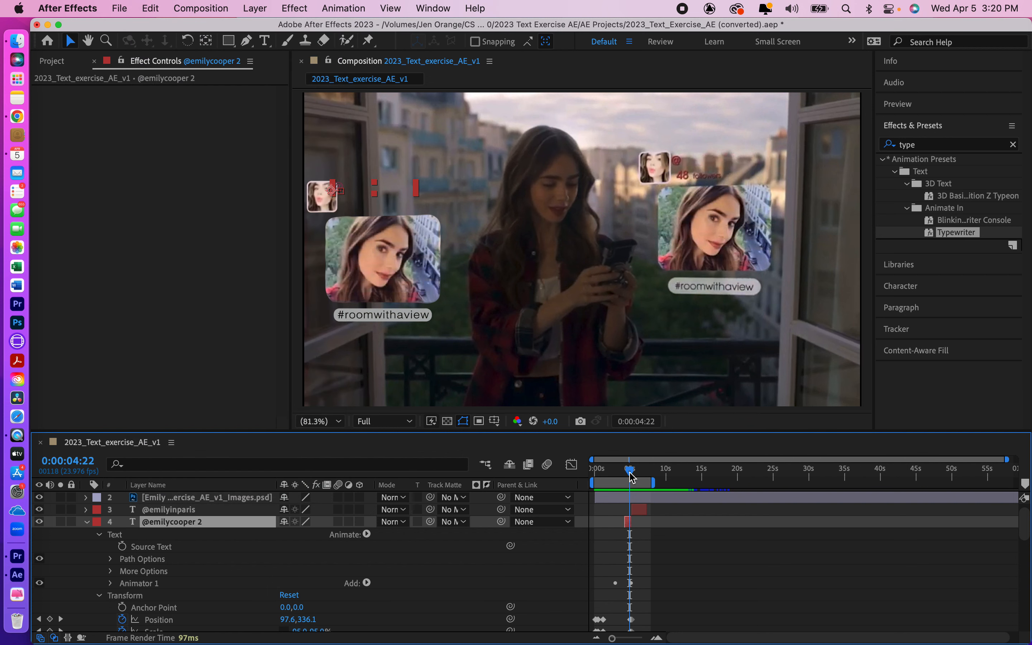
{"action": "left_click_drag", "start_coordinate": [629, 472], "coordinate": [632, 473]}
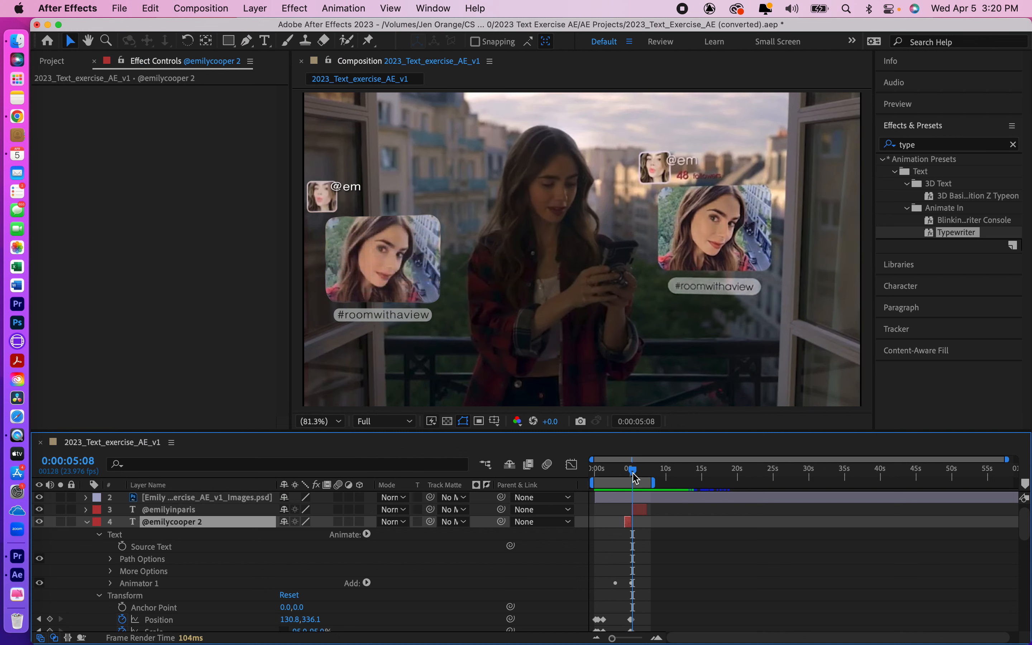
{"action": "left_click", "coordinate": [643, 510]}
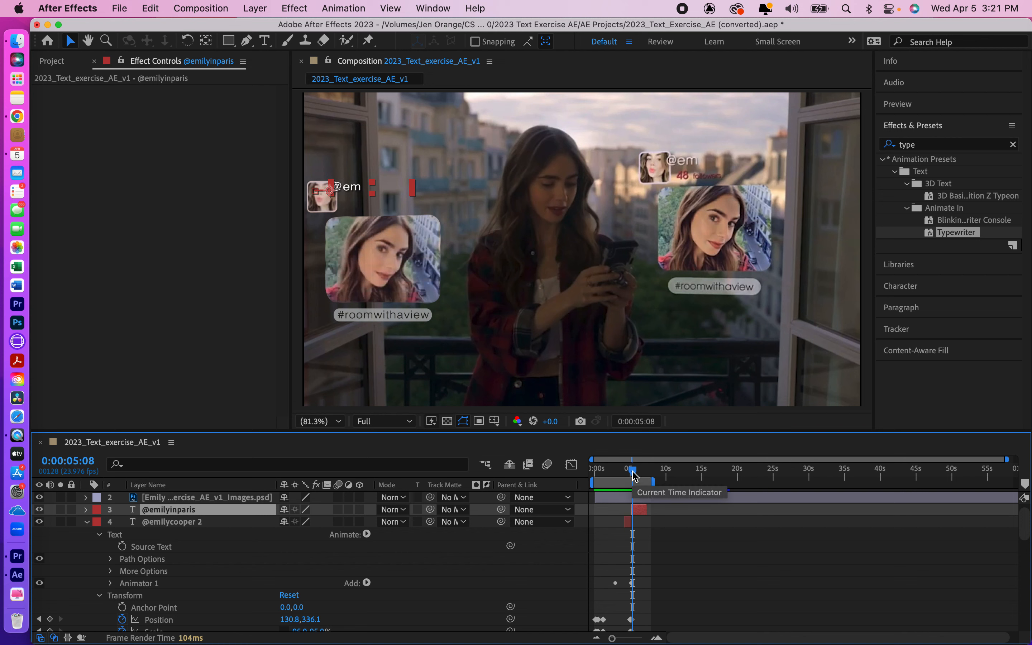
{"action": "left_click", "coordinate": [633, 475]}
{"action": "mouse_move", "coordinate": [634, 474]}
{"action": "left_mouse_down"}
{"action": "mouse_move", "coordinate": [644, 478]}
{"action": "mouse_move", "coordinate": [635, 476]}
{"action": "left_mouse_up"}
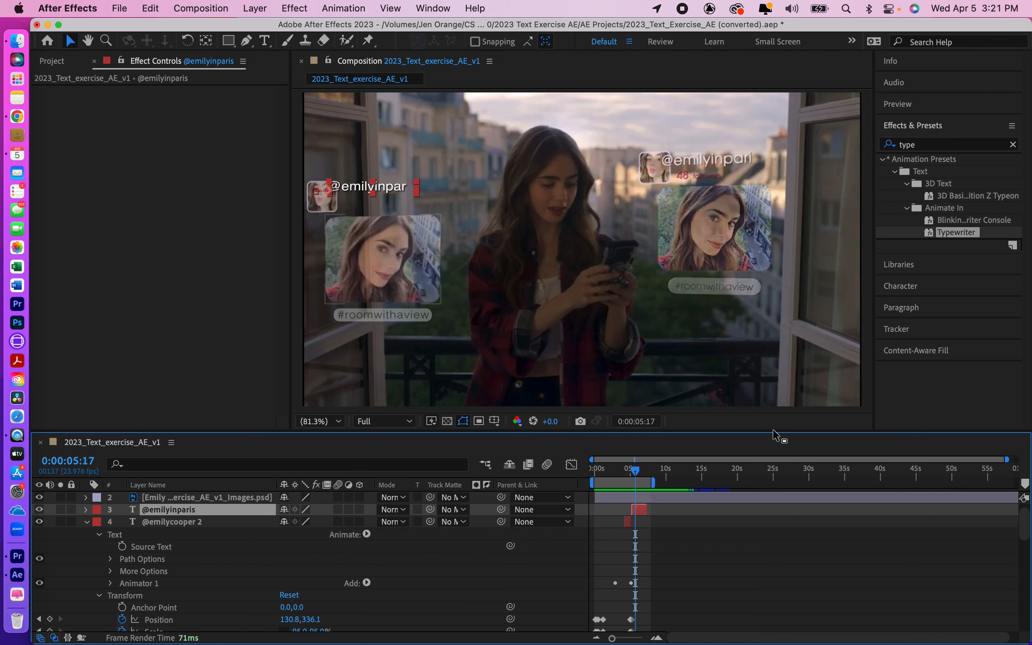
{"action": "left_click", "coordinate": [901, 287]}
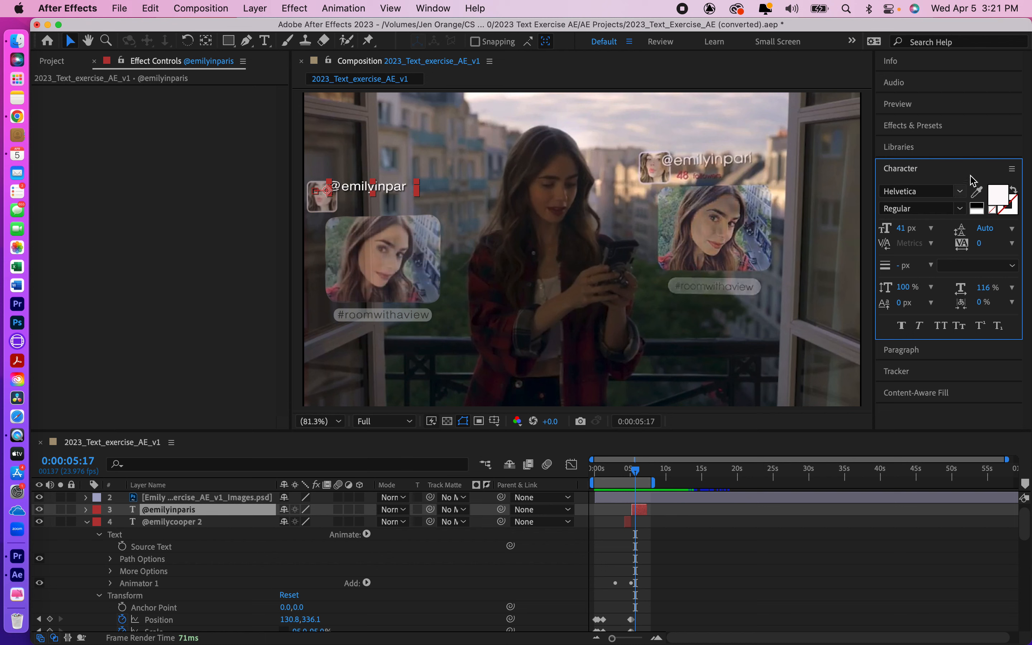
{"action": "left_click", "coordinate": [1000, 196]}
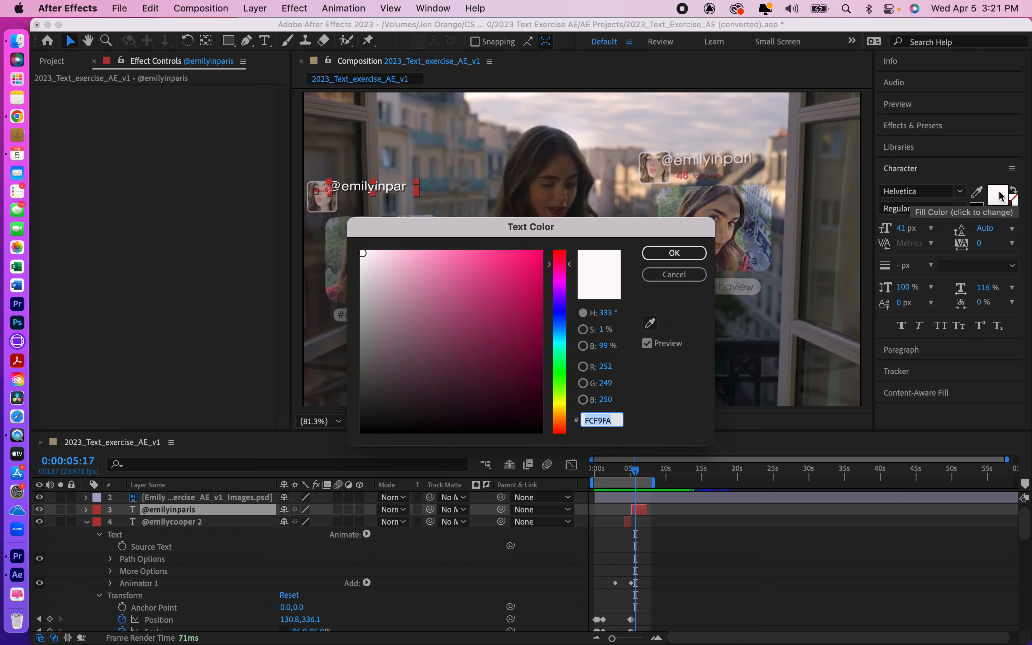
{"action": "left_click", "coordinate": [678, 275]}
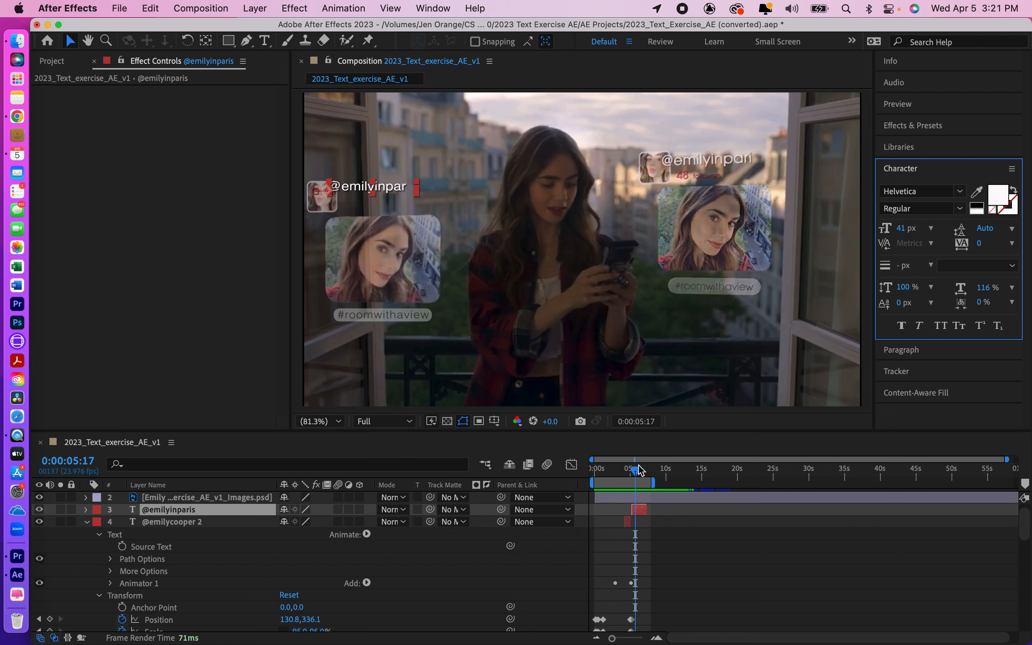
{"action": "left_click_drag", "start_coordinate": [635, 471], "coordinate": [628, 484]}
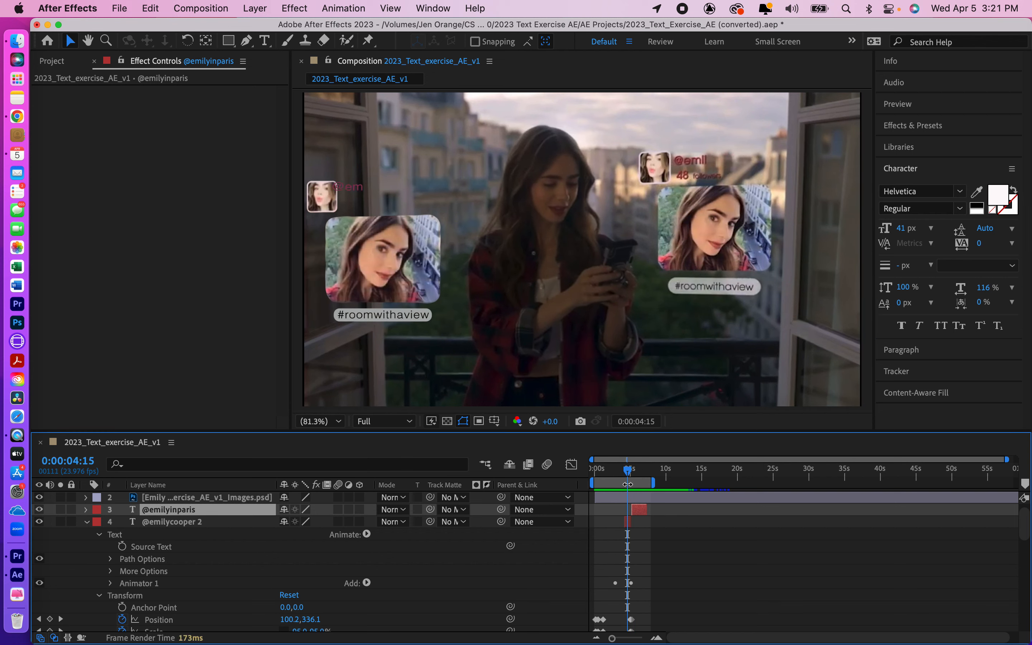
{"action": "left_click", "coordinate": [631, 523]}
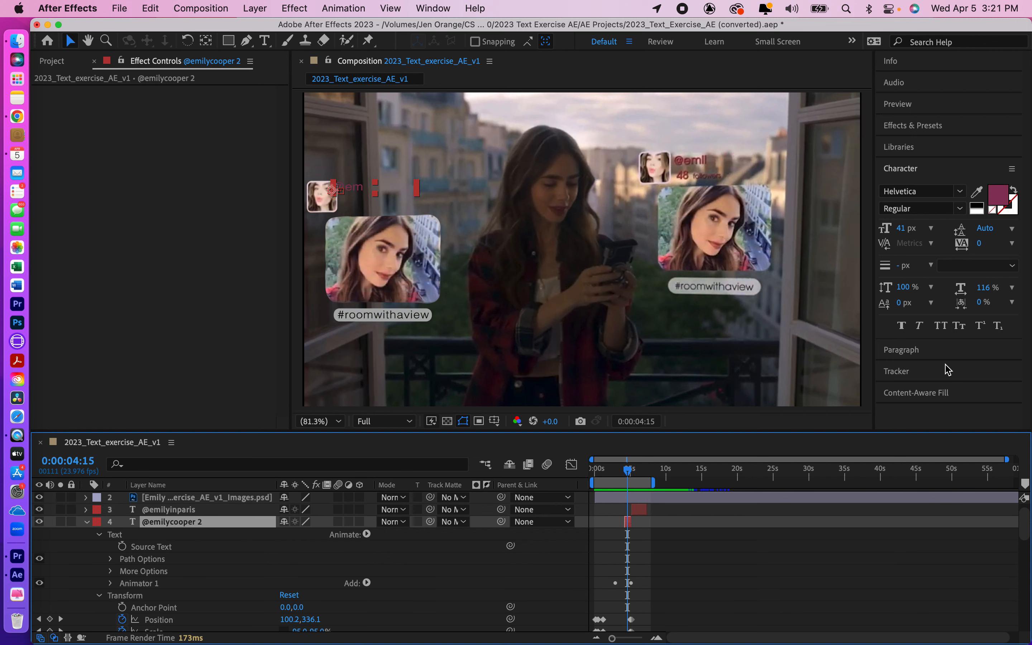
{"action": "left_click", "coordinate": [998, 198]}
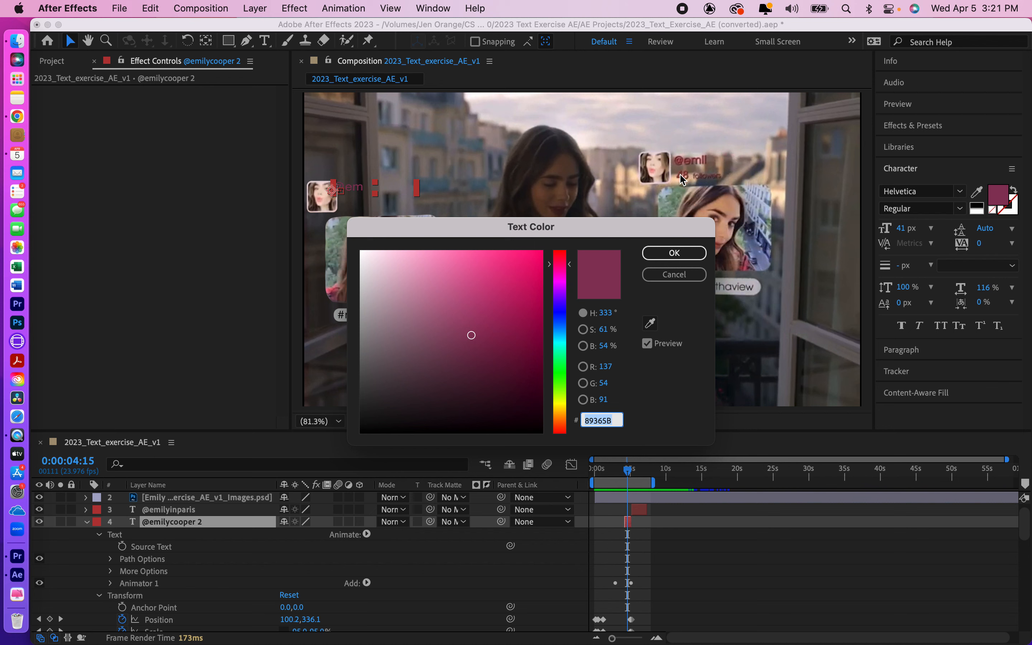
{"action": "left_click", "coordinate": [673, 275]}
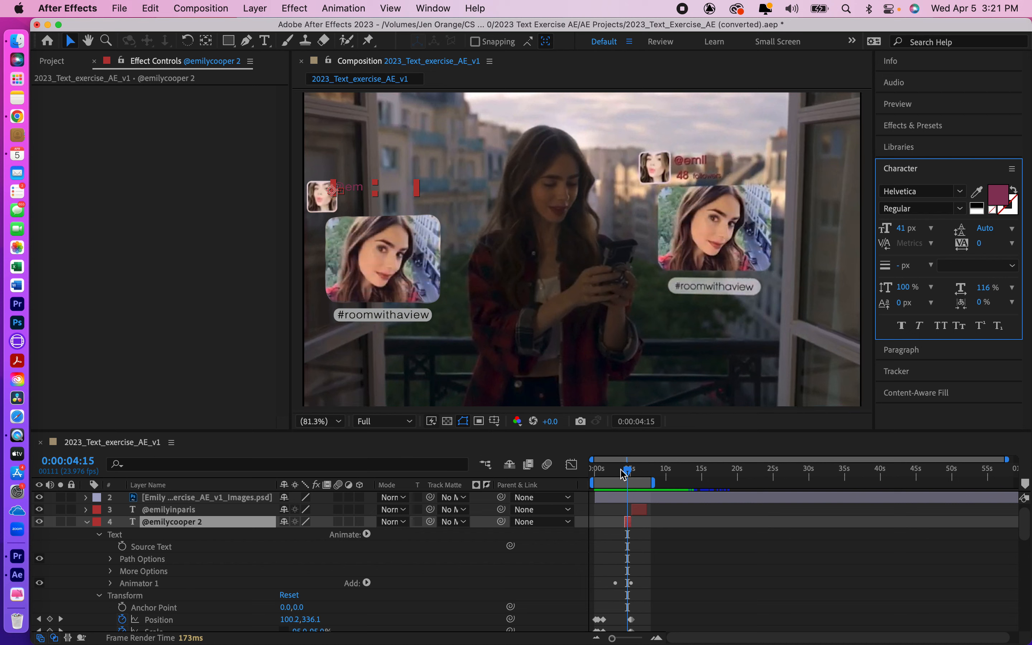
{"action": "left_click", "coordinate": [629, 472]}
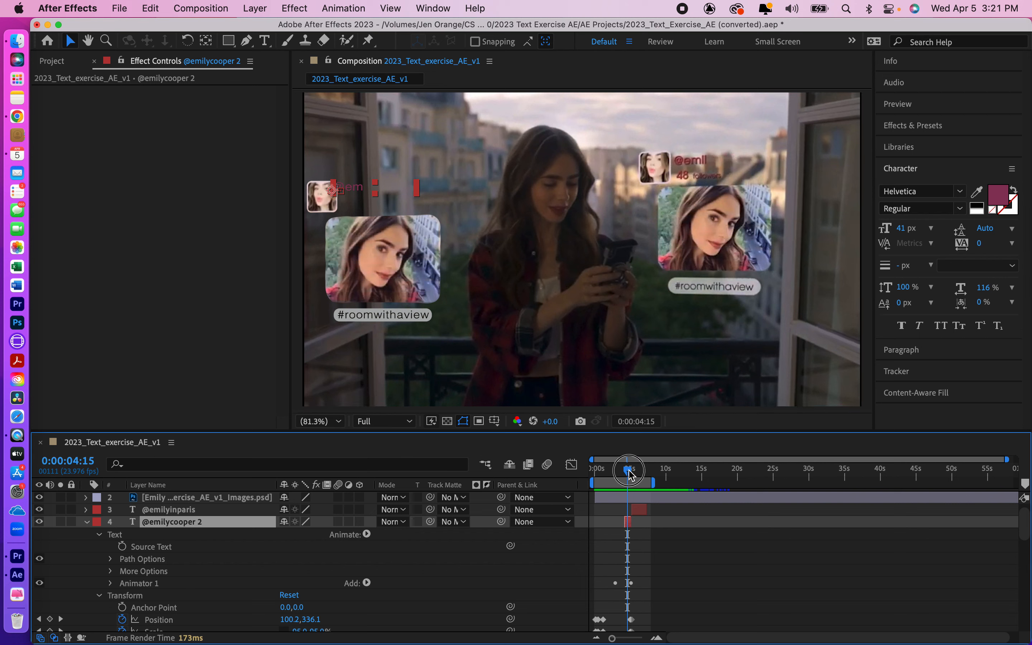
{"action": "left_click_drag", "start_coordinate": [630, 472], "coordinate": [638, 473]}
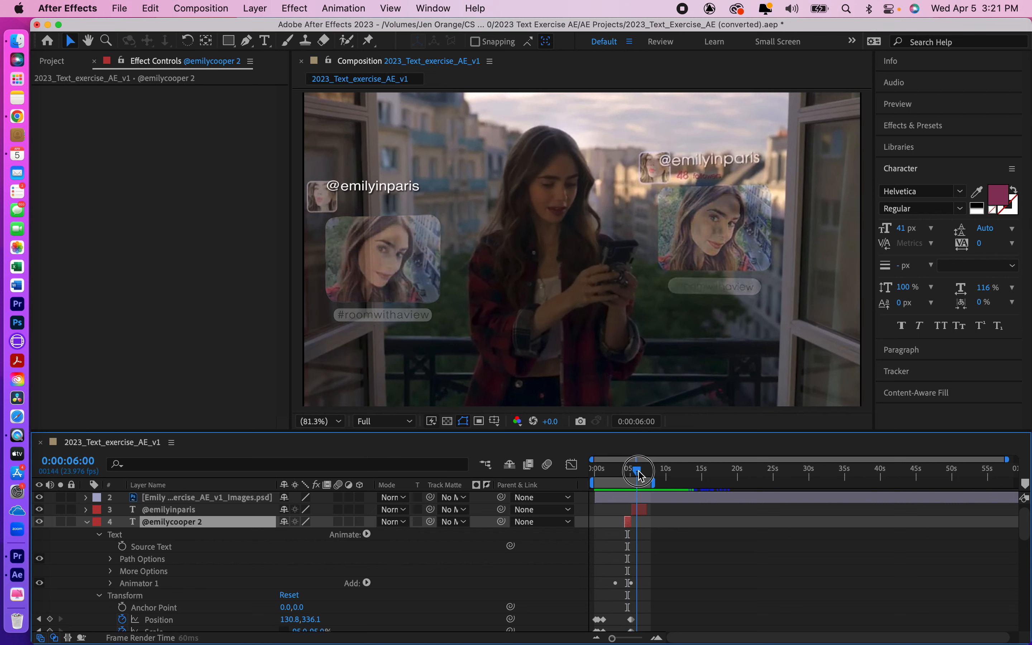
{"action": "left_click", "coordinate": [642, 510]}
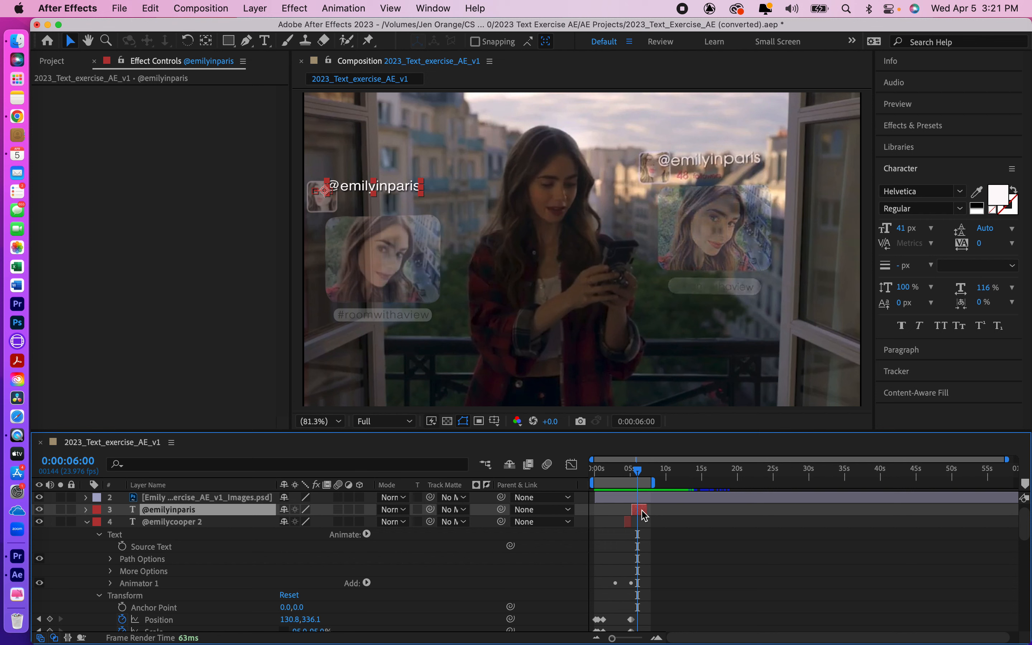
{"action": "mouse_move", "coordinate": [638, 474]}
{"action": "left_mouse_down"}
{"action": "mouse_move", "coordinate": [630, 474]}
{"action": "mouse_move", "coordinate": [650, 477]}
{"action": "mouse_move", "coordinate": [621, 479]}
{"action": "mouse_move", "coordinate": [629, 480]}
{"action": "left_mouse_up"}
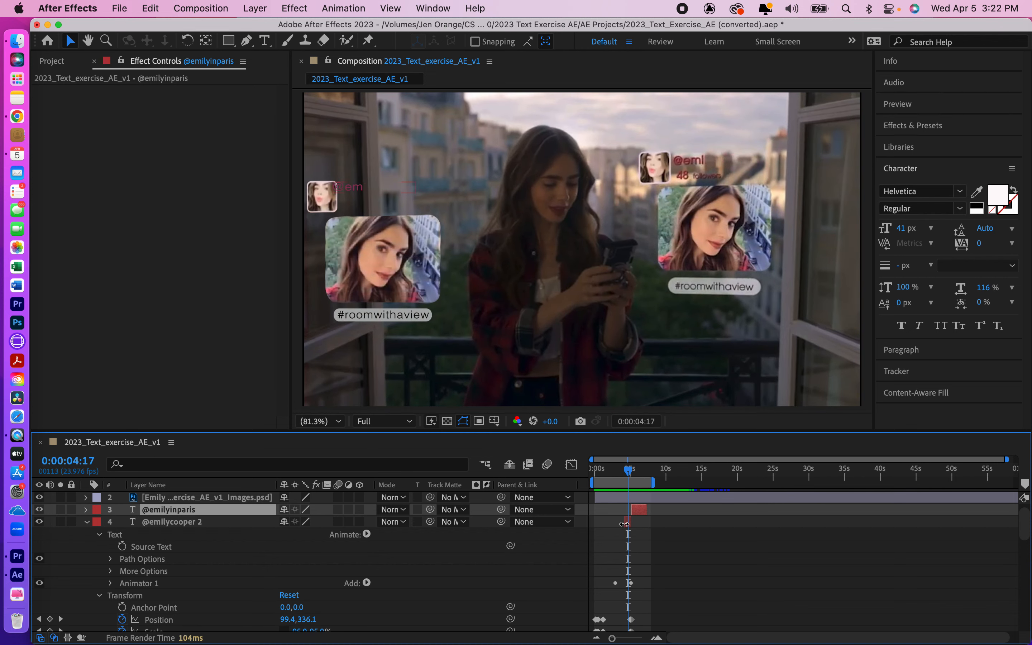
{"action": "left_click", "coordinate": [628, 522]}
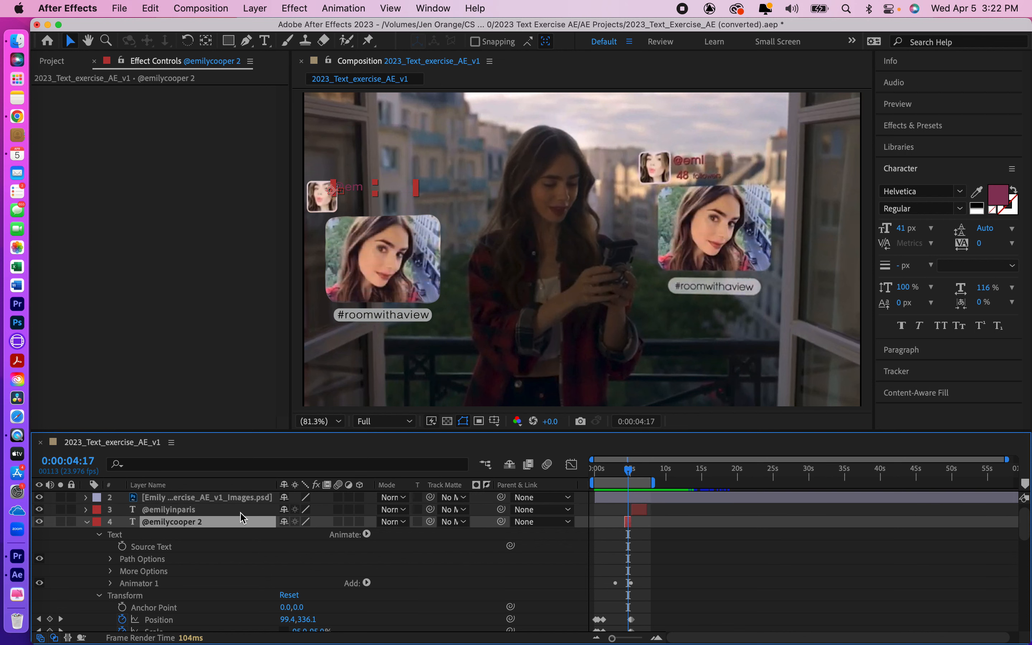
{"action": "right_click", "coordinate": [193, 526]}
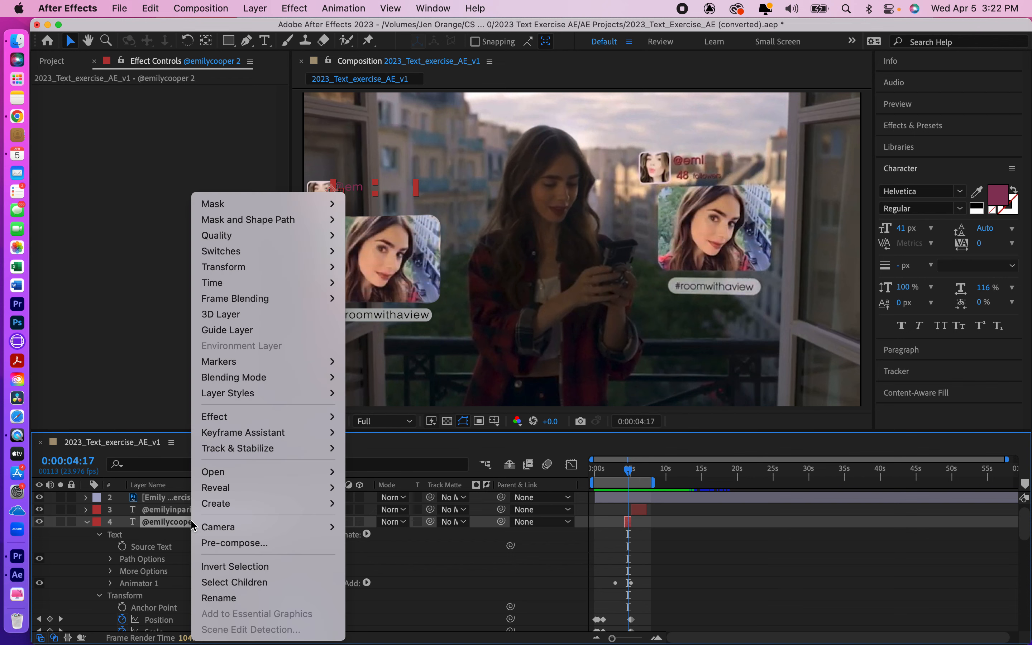
{"action": "mouse_move", "coordinate": [199, 529]}
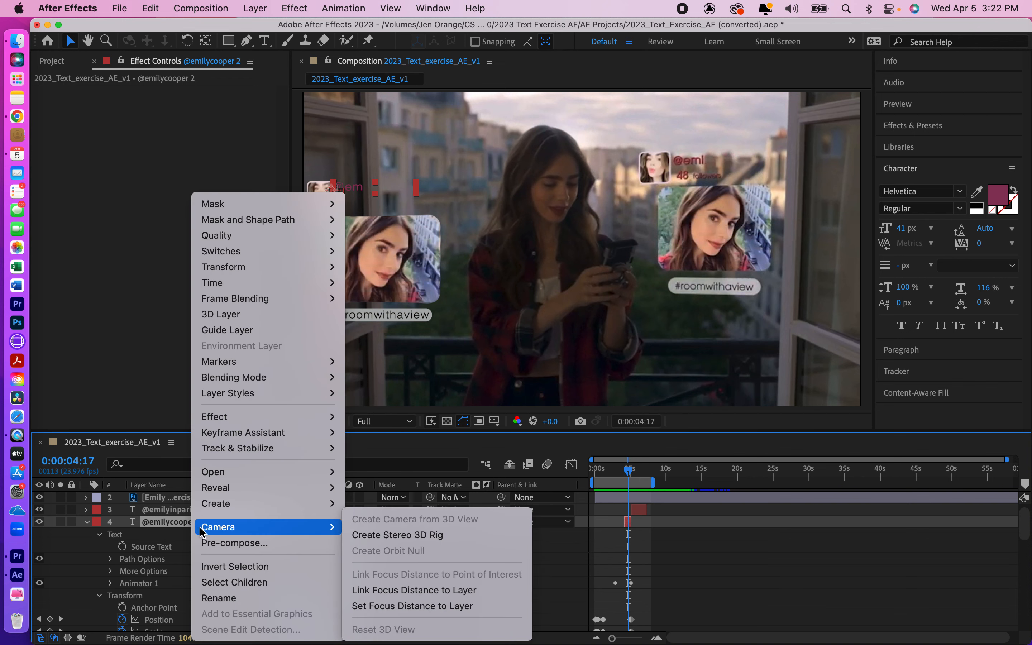
{"action": "mouse_move", "coordinate": [222, 394]}
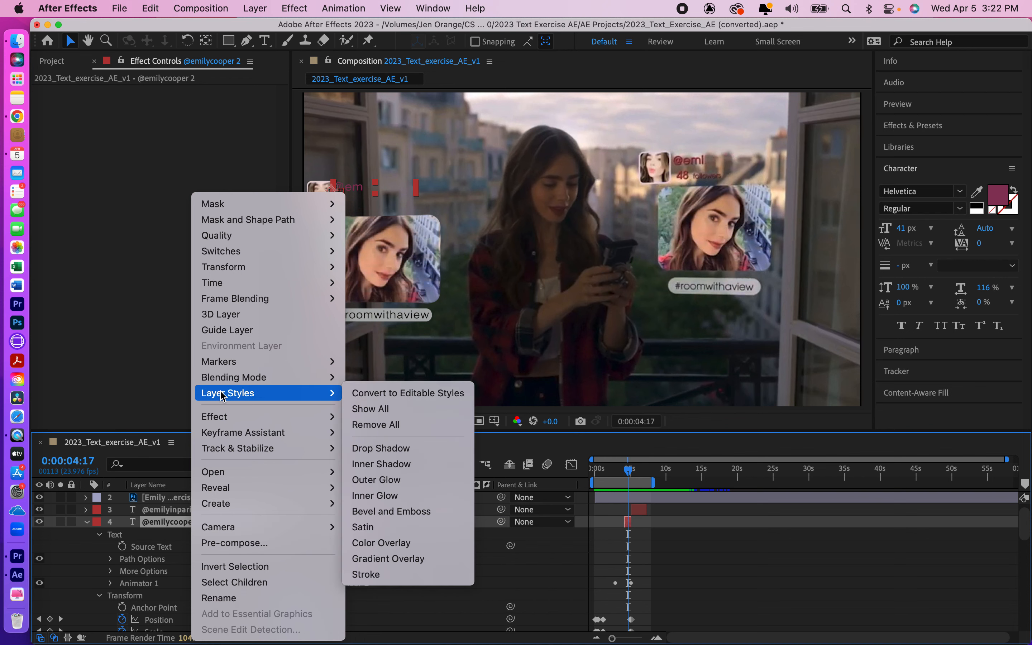
{"action": "left_click", "coordinate": [384, 449]}
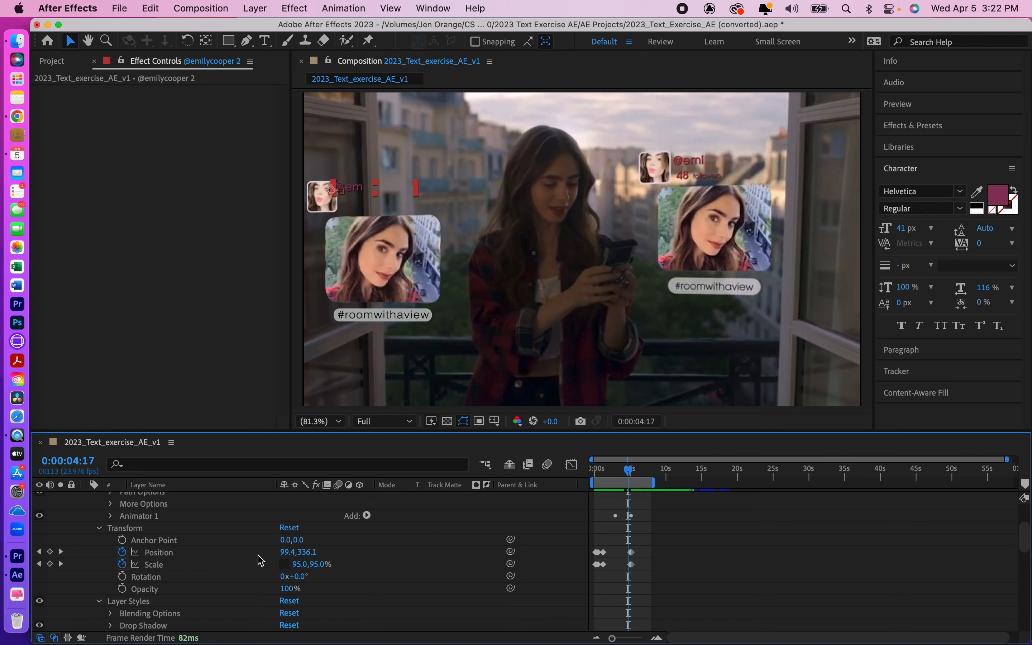
{"action": "scroll", "coordinate": [261, 560], "scroll_direction": "up", "scroll_amount": 4}
{"action": "scroll", "coordinate": [260, 560], "scroll_direction": "down", "scroll_amount": 1}
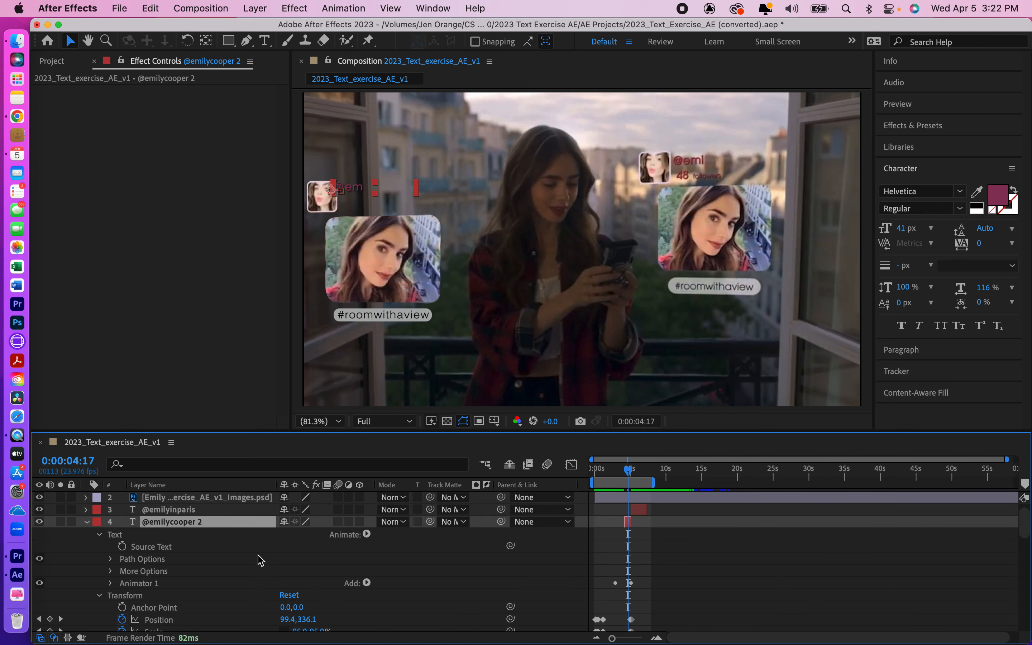
{"action": "scroll", "coordinate": [261, 560], "scroll_direction": "down", "scroll_amount": 9}
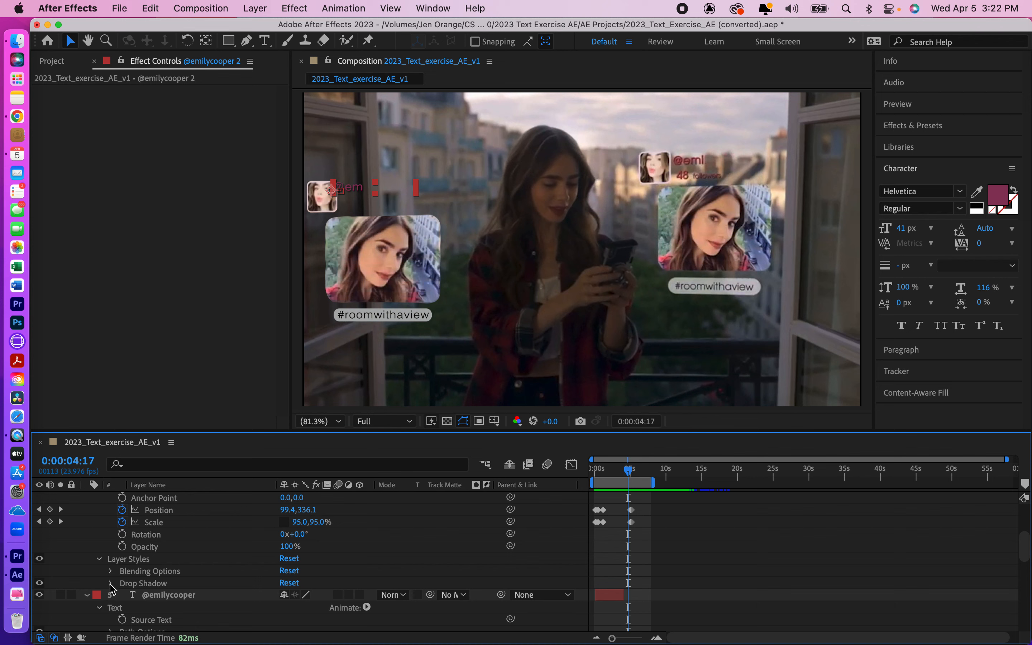
{"action": "left_click", "coordinate": [110, 582]}
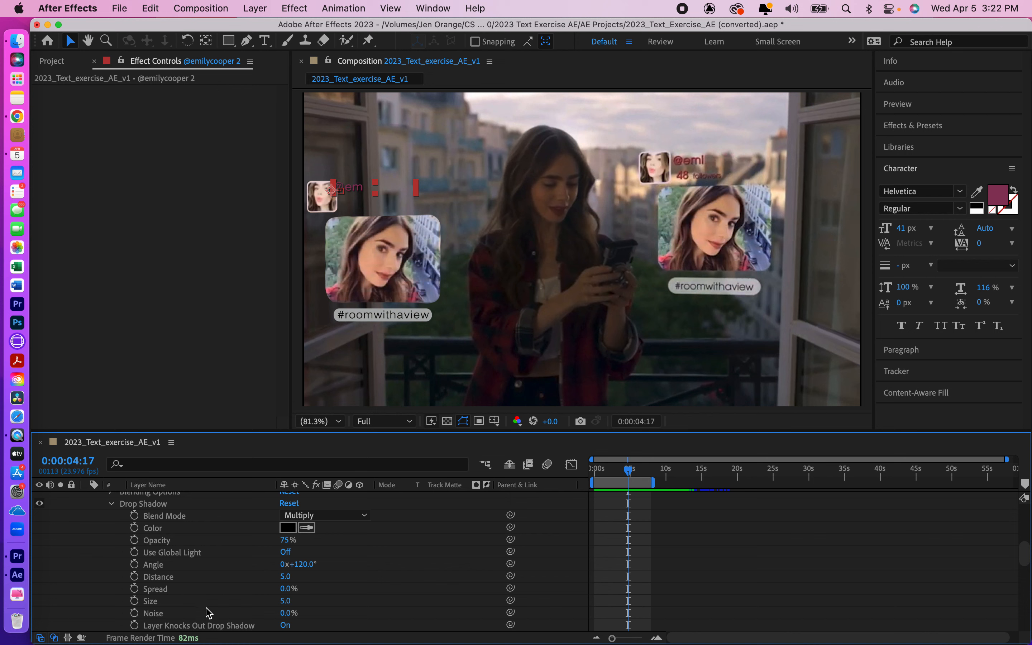
{"action": "left_click", "coordinate": [286, 601]}
{"action": "key", "text": "Return"}
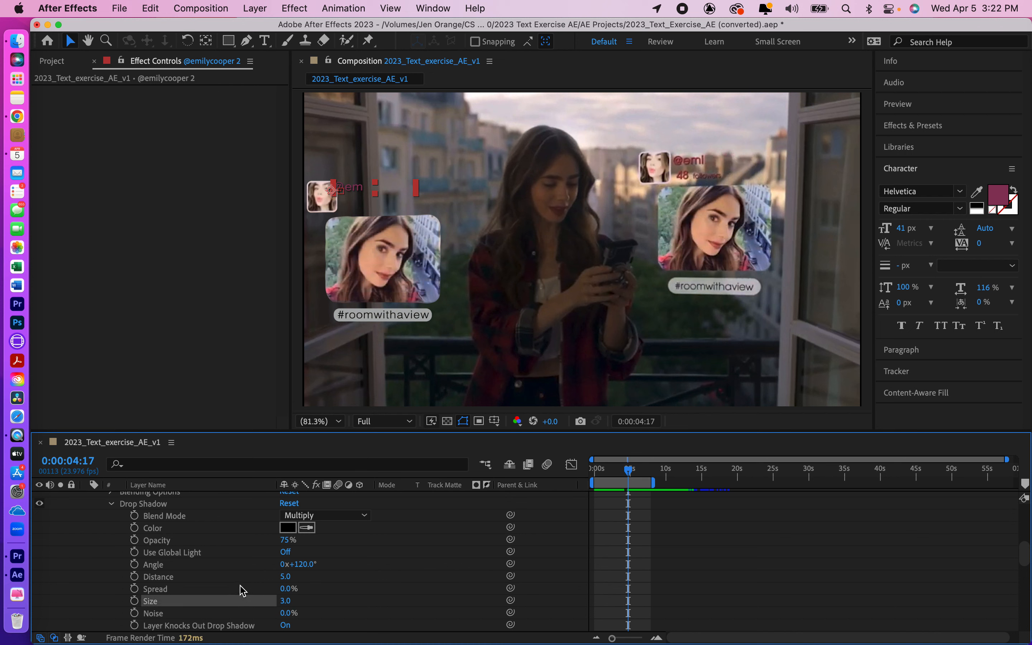
{"action": "scroll", "coordinate": [249, 565], "scroll_direction": "up", "scroll_amount": 3}
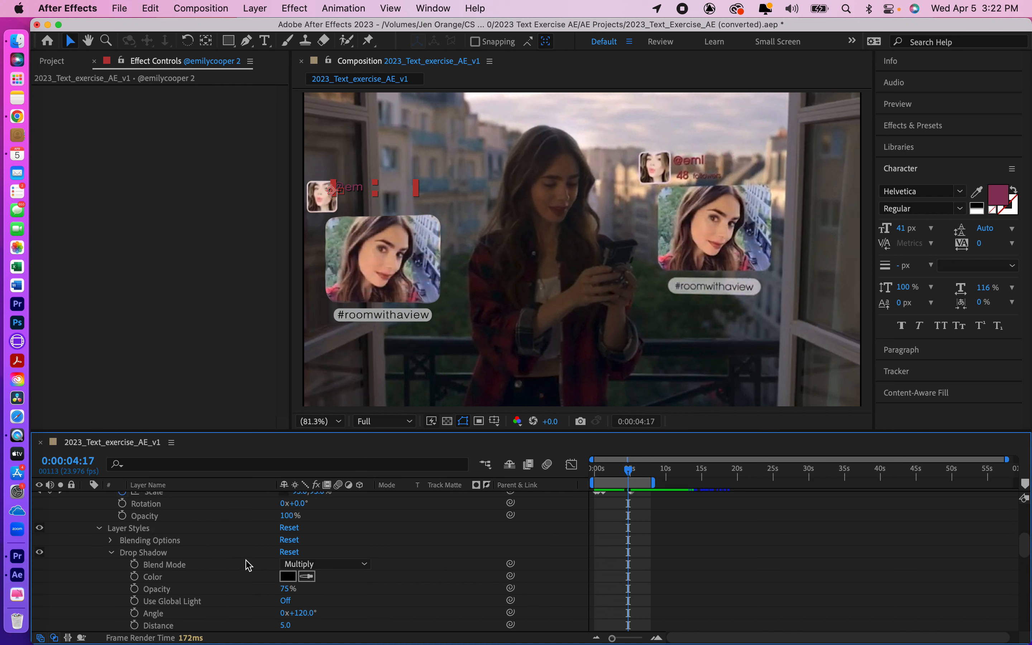
{"action": "scroll", "coordinate": [249, 565], "scroll_direction": "down", "scroll_amount": 1}
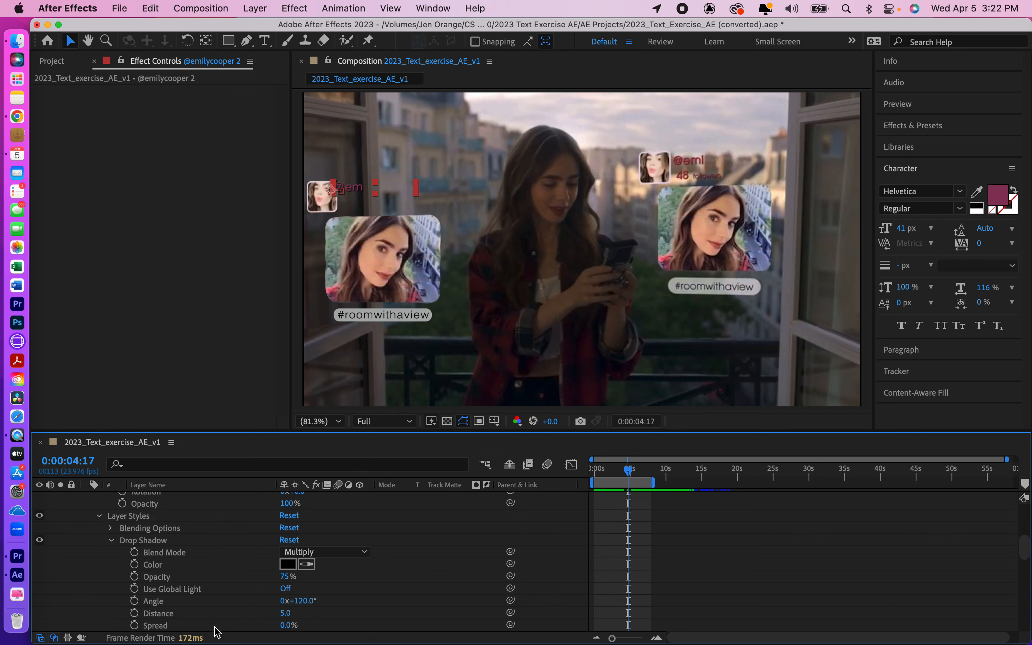
{"action": "left_click", "coordinate": [287, 613]}
{"action": "type", "text": "3"}
{"action": "key", "text": "Return"}
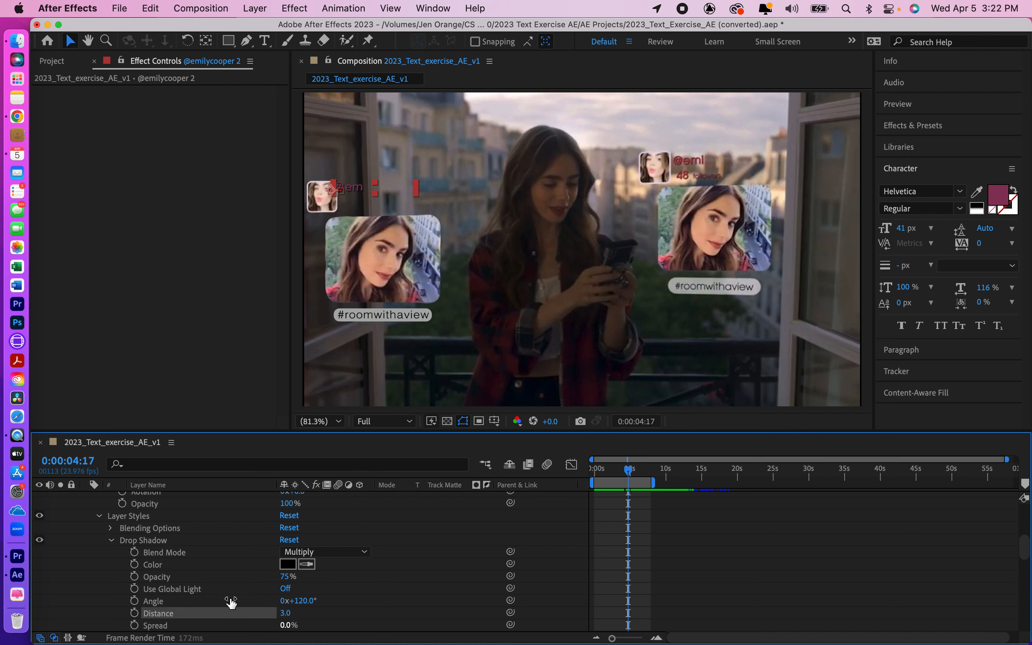
{"action": "scroll", "coordinate": [236, 604], "scroll_direction": "down", "scroll_amount": 4}
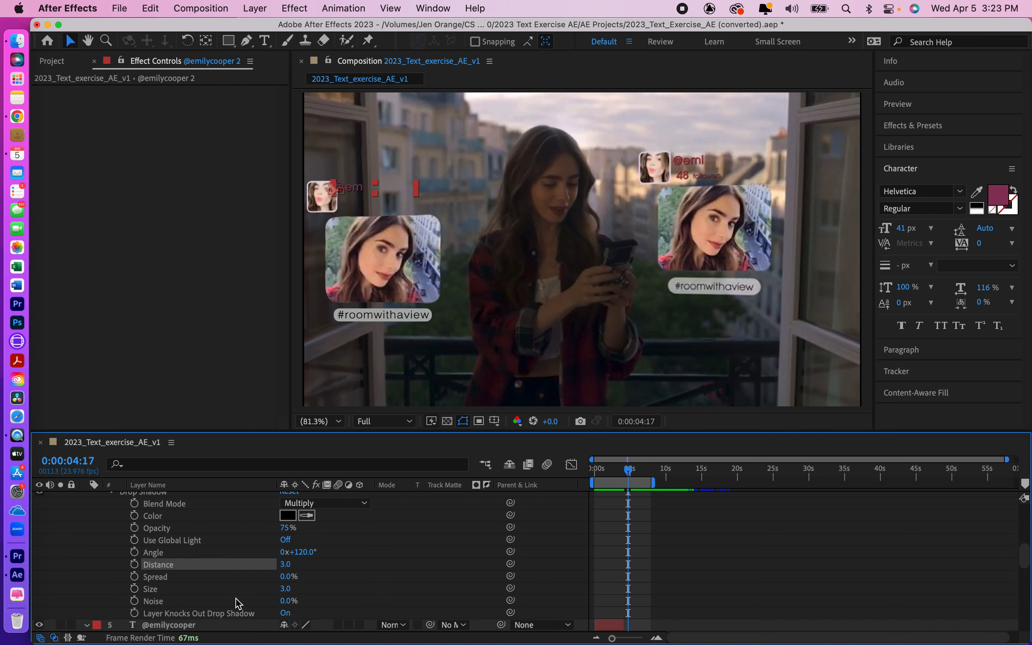
{"action": "left_click", "coordinate": [284, 589]}
{"action": "type", "text": "5"}
{"action": "key", "text": "Return"}
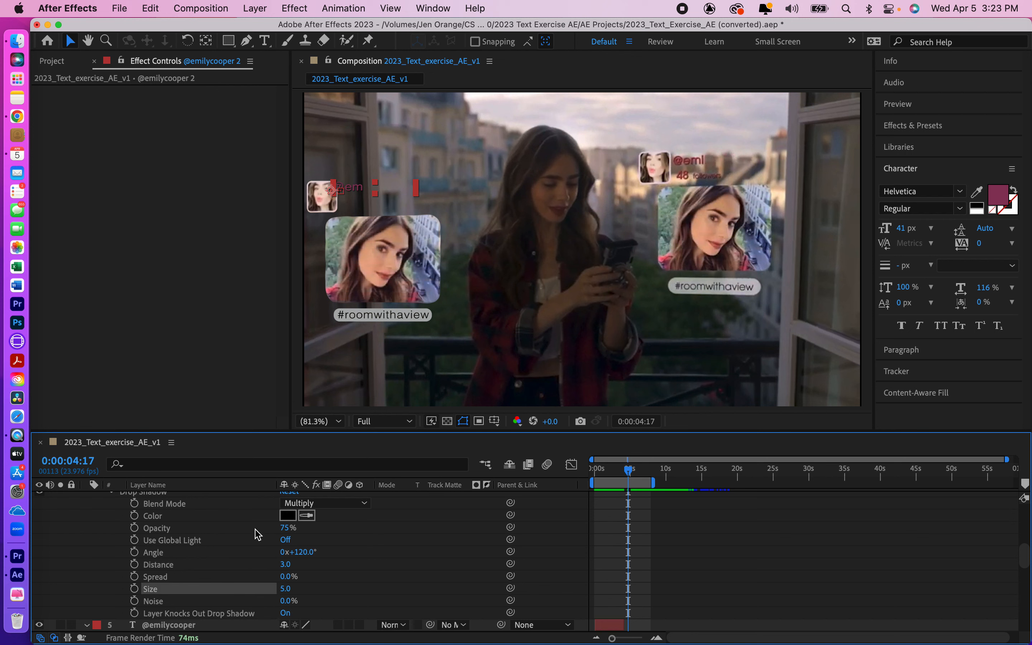
{"action": "scroll", "coordinate": [258, 534], "scroll_direction": "up", "scroll_amount": 10}
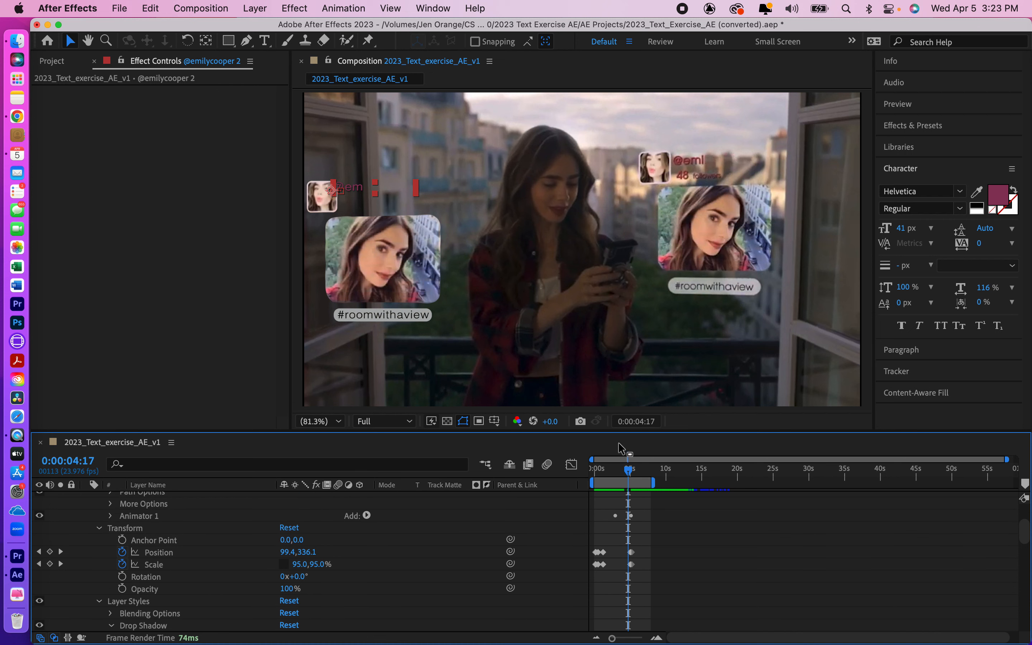
{"action": "mouse_move", "coordinate": [631, 476]}
{"action": "left_mouse_down"}
{"action": "mouse_move", "coordinate": [647, 478]}
{"action": "mouse_move", "coordinate": [636, 475]}
{"action": "left_mouse_up"}
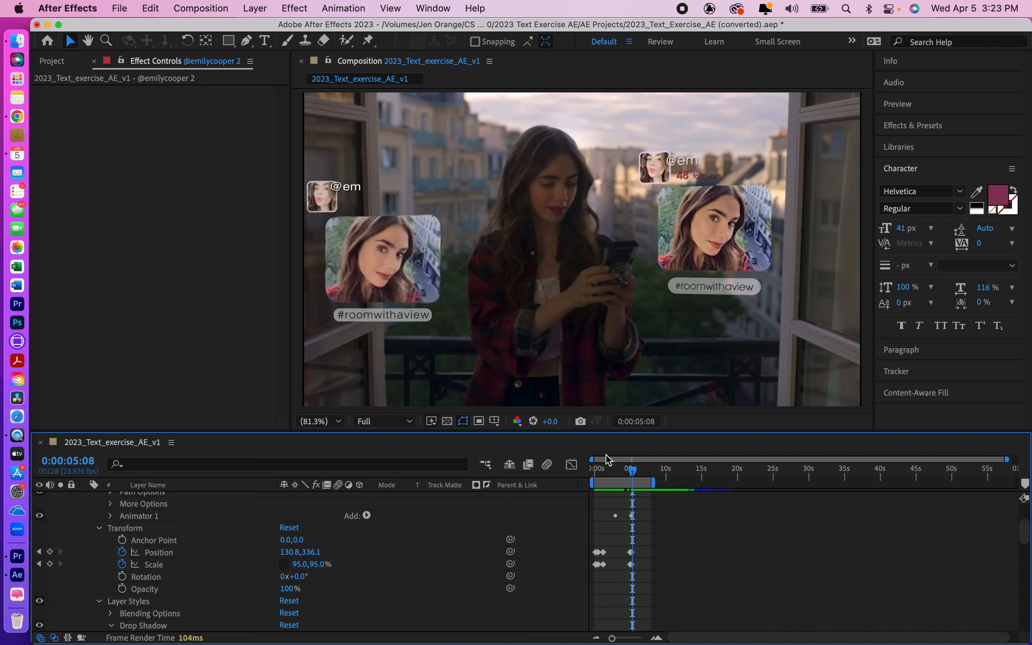
{"action": "mouse_move", "coordinate": [633, 470]}
{"action": "left_mouse_down"}
{"action": "mouse_move", "coordinate": [651, 477]}
{"action": "mouse_move", "coordinate": [641, 477]}
{"action": "left_mouse_up"}
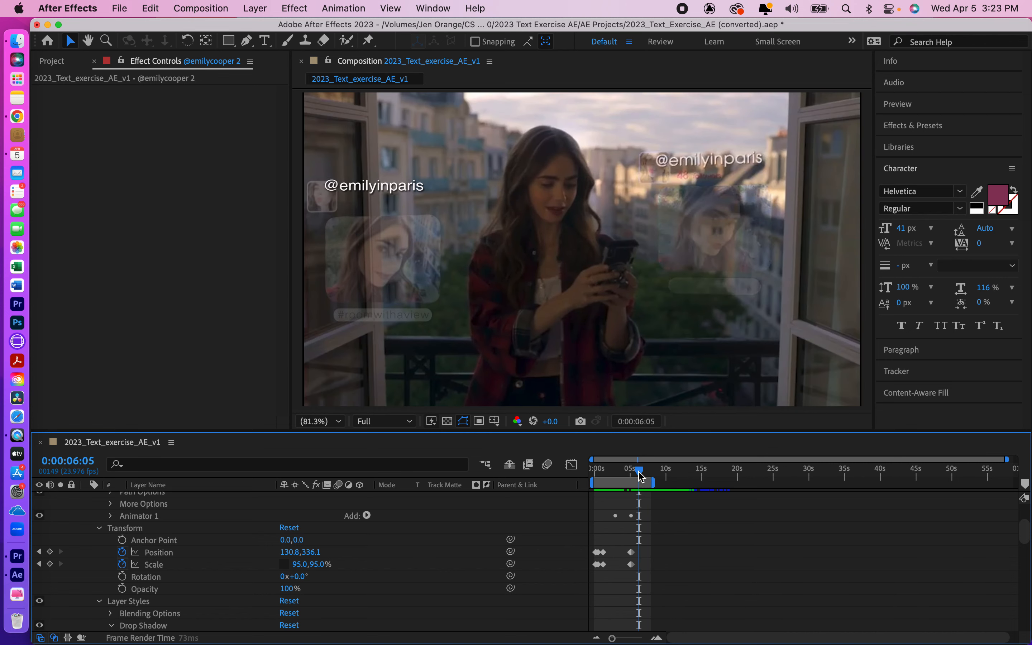